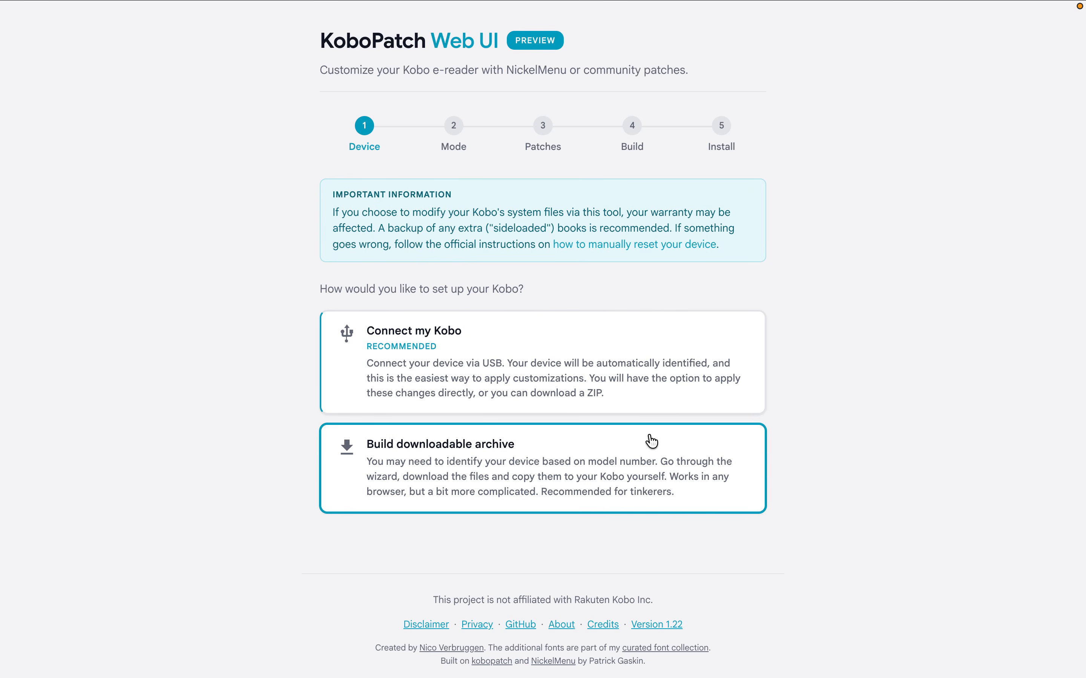
Step: Connect the Kobo by selecting the KOBOeReader drive and allow the site to edit its files
{"action": "left_click", "coordinate": [605, 365]}
{"action": "left_click", "coordinate": [654, 475]}
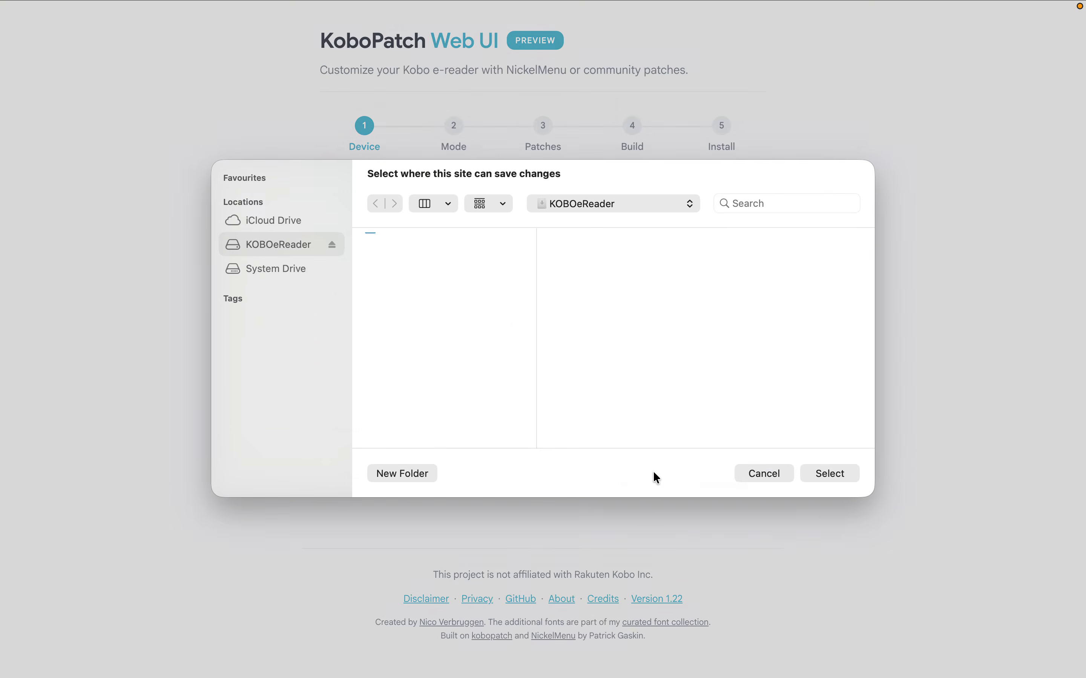
{"action": "left_click", "coordinate": [824, 491]}
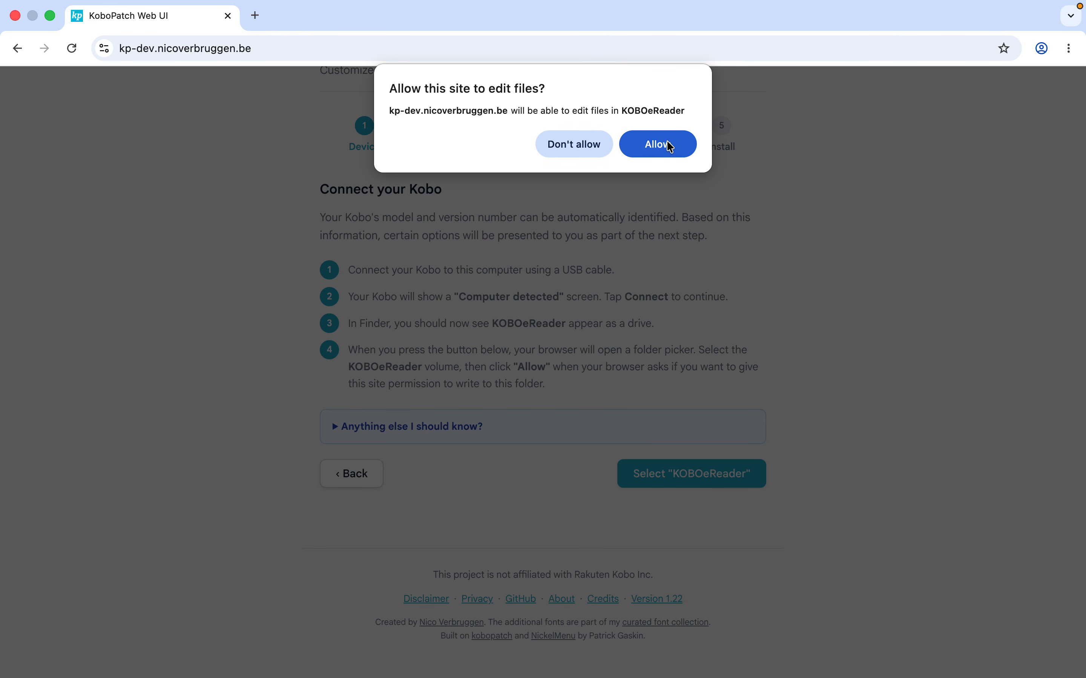
{"action": "left_click", "coordinate": [669, 146]}
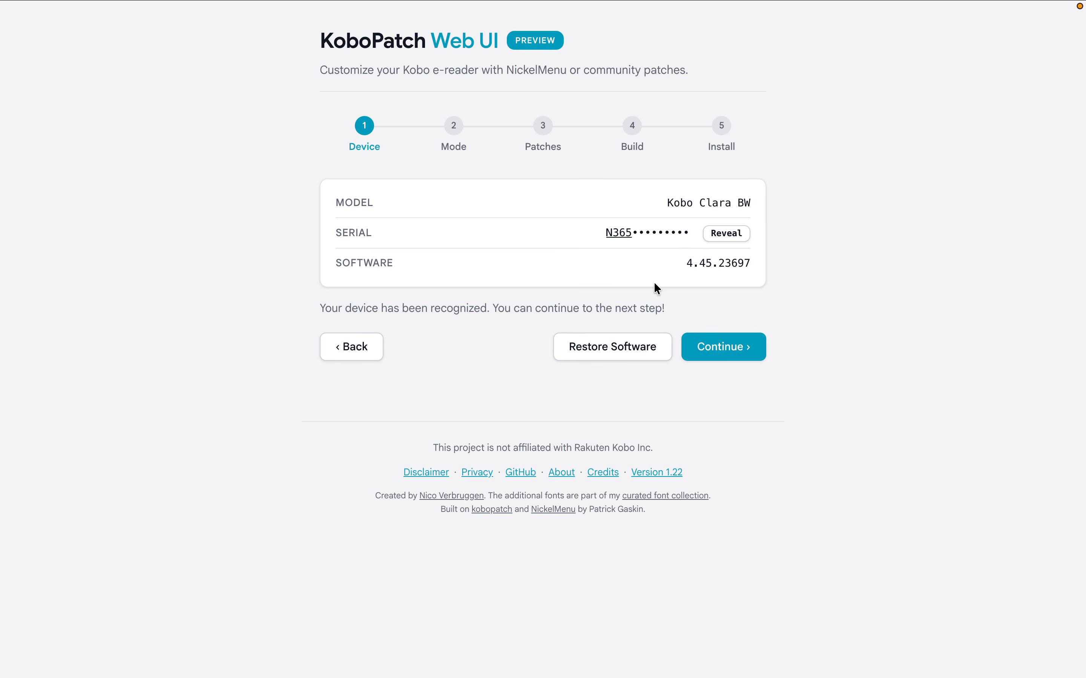
Step: Choose to tweak the recognized device with NickelMenu, using the customizable preset installation
{"action": "left_click", "coordinate": [729, 347]}
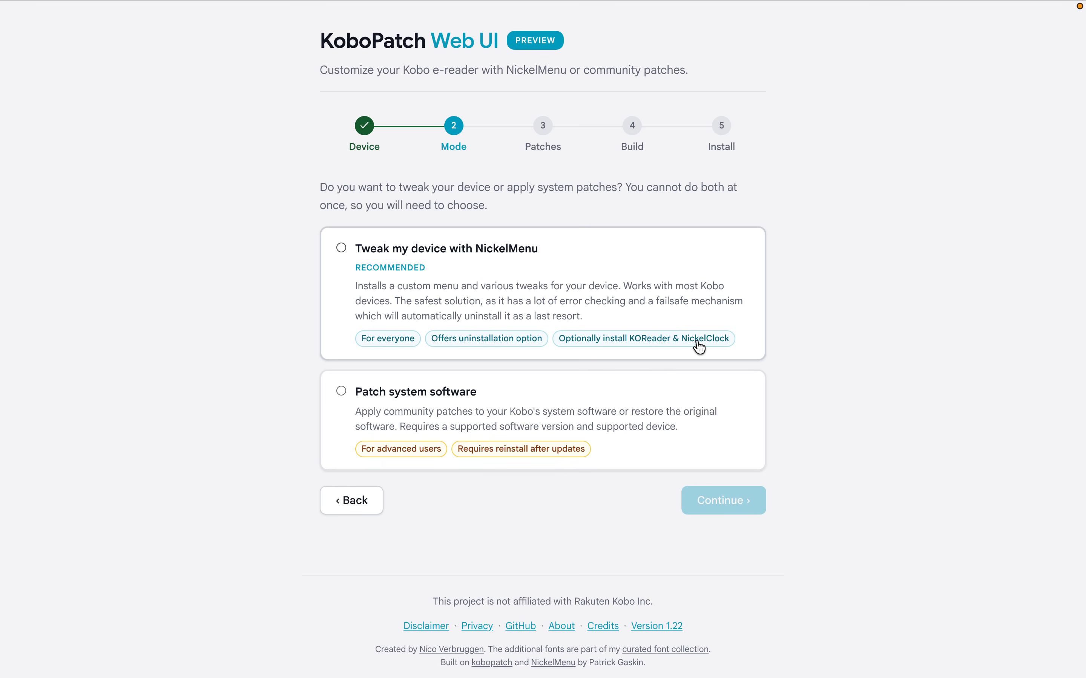
{"action": "left_click", "coordinate": [658, 294]}
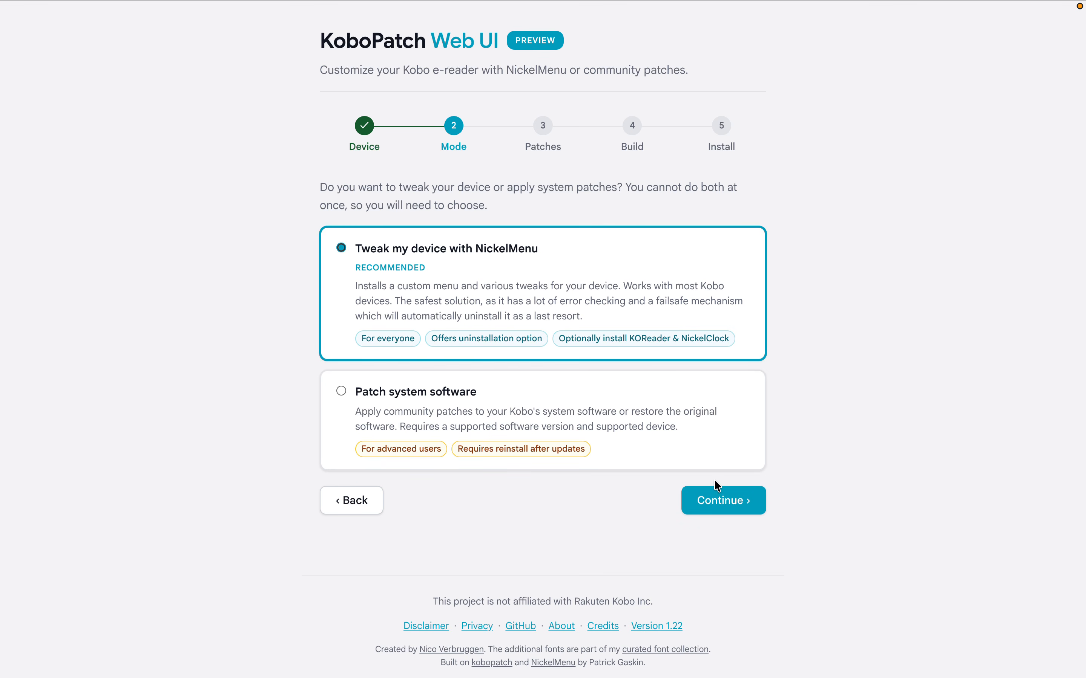
{"action": "left_click", "coordinate": [720, 501]}
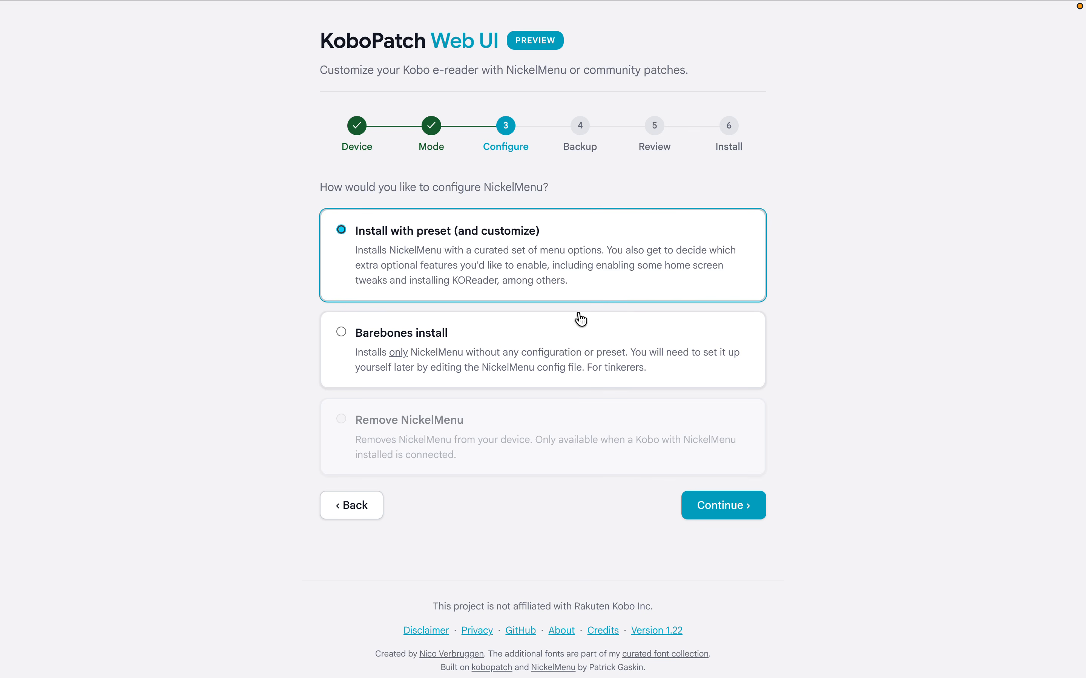
{"action": "left_click", "coordinate": [704, 512]}
Step: Look through the available feature categories, including Interface Tweaks, Text and Typography, and Reading Apps
{"action": "scroll", "coordinate": [779, 385], "scroll_direction": "down", "scroll_amount": 10}
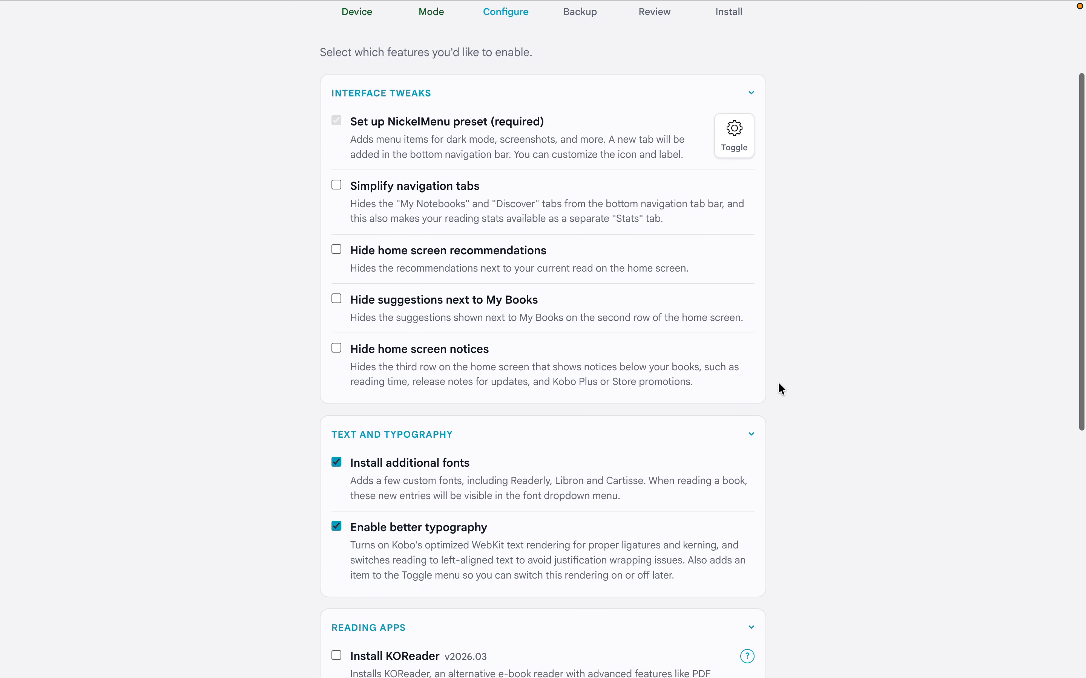
{"action": "scroll", "coordinate": [781, 389], "scroll_direction": "up", "scroll_amount": 10}
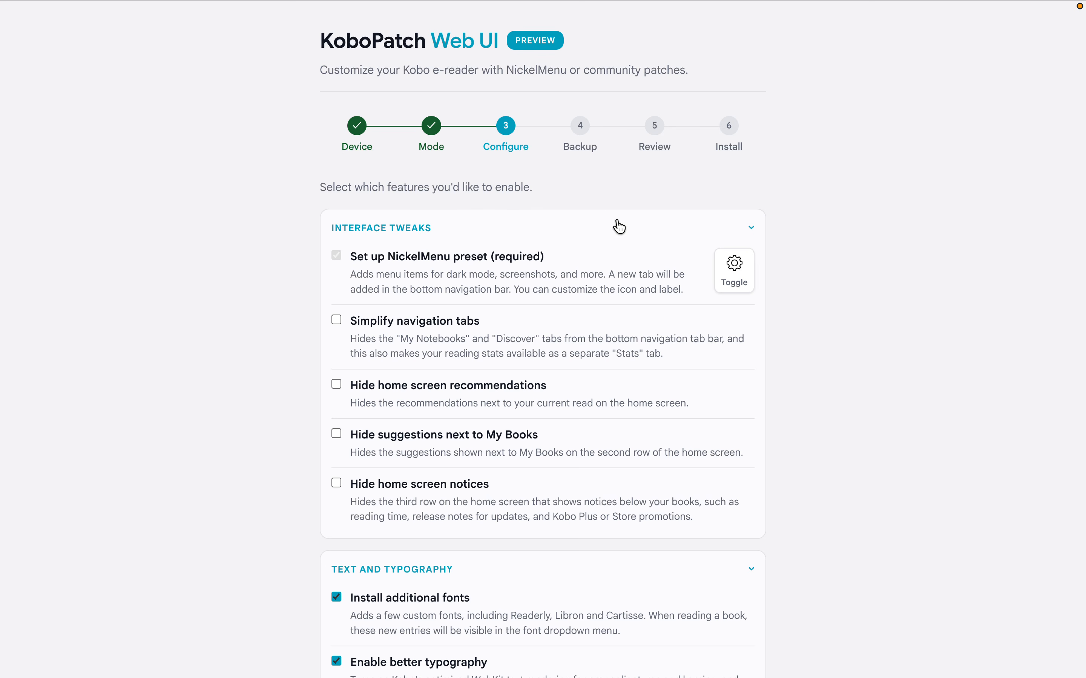
{"action": "left_click", "coordinate": [618, 227]}
{"action": "left_click", "coordinate": [596, 277]}
{"action": "left_click", "coordinate": [584, 326]}
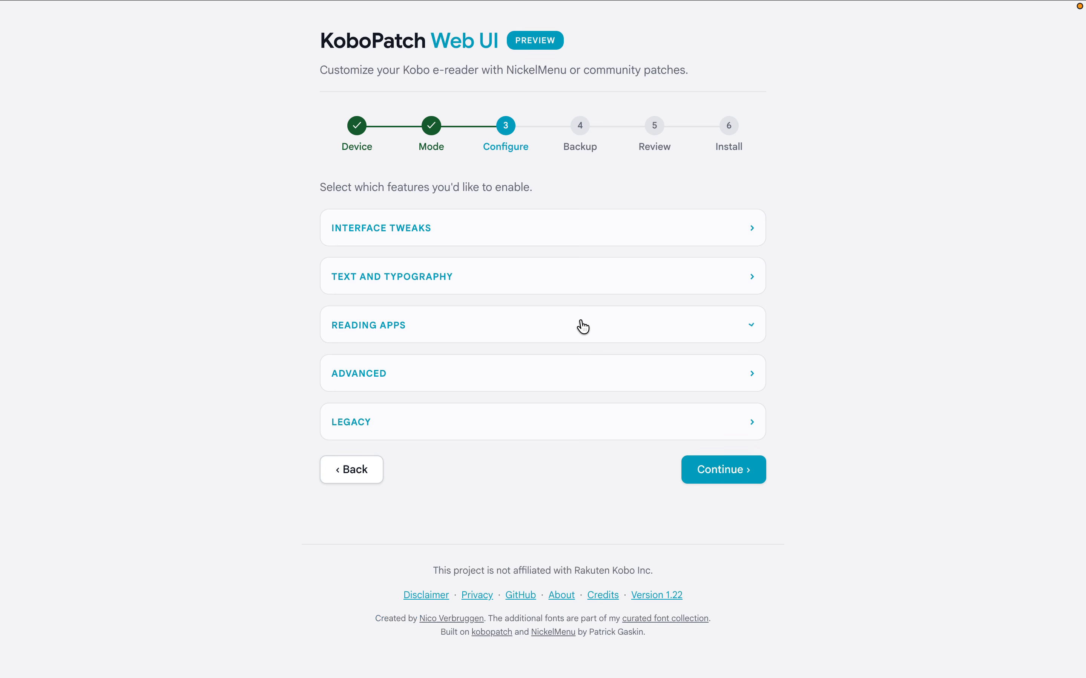
{"action": "left_click", "coordinate": [585, 240]}
{"action": "scroll", "coordinate": [566, 314], "scroll_direction": "down", "scroll_amount": 5}
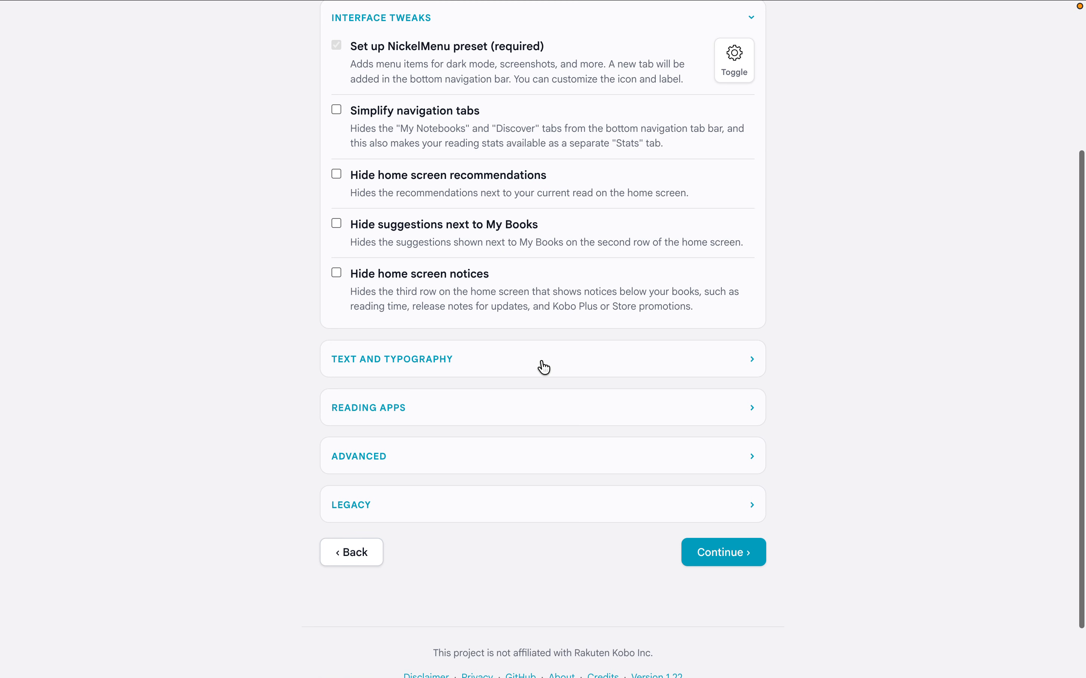
{"action": "left_click", "coordinate": [540, 361]}
{"action": "left_click", "coordinate": [472, 545]}
{"action": "scroll", "coordinate": [469, 547], "scroll_direction": "down", "scroll_amount": 4}
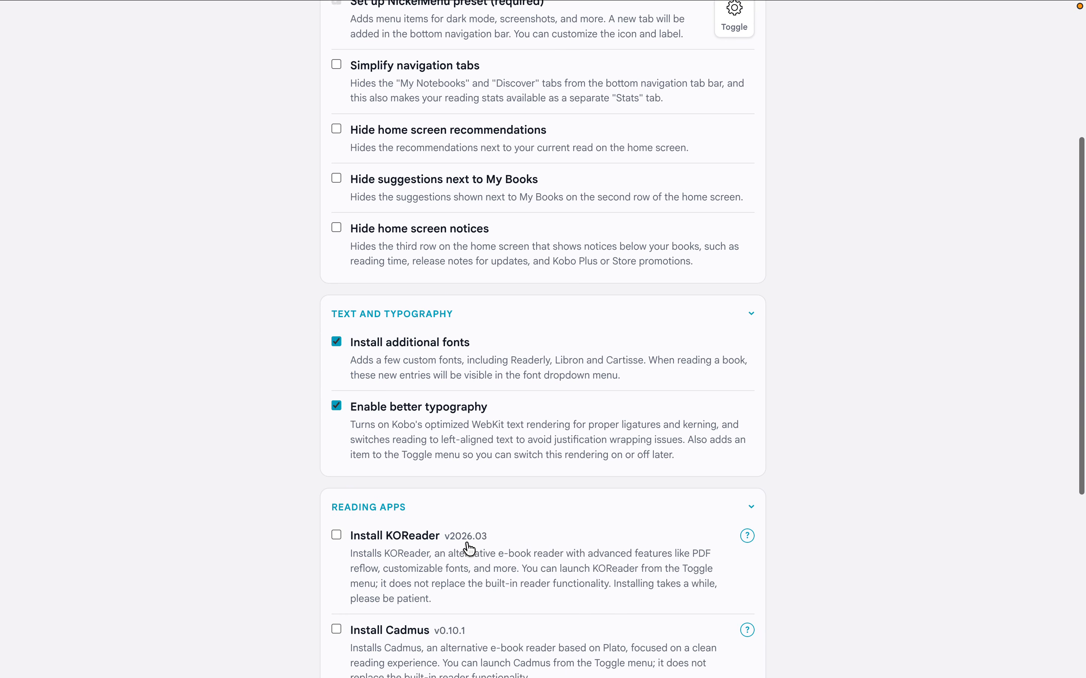
{"action": "scroll", "coordinate": [493, 458], "scroll_direction": "up", "scroll_amount": 10}
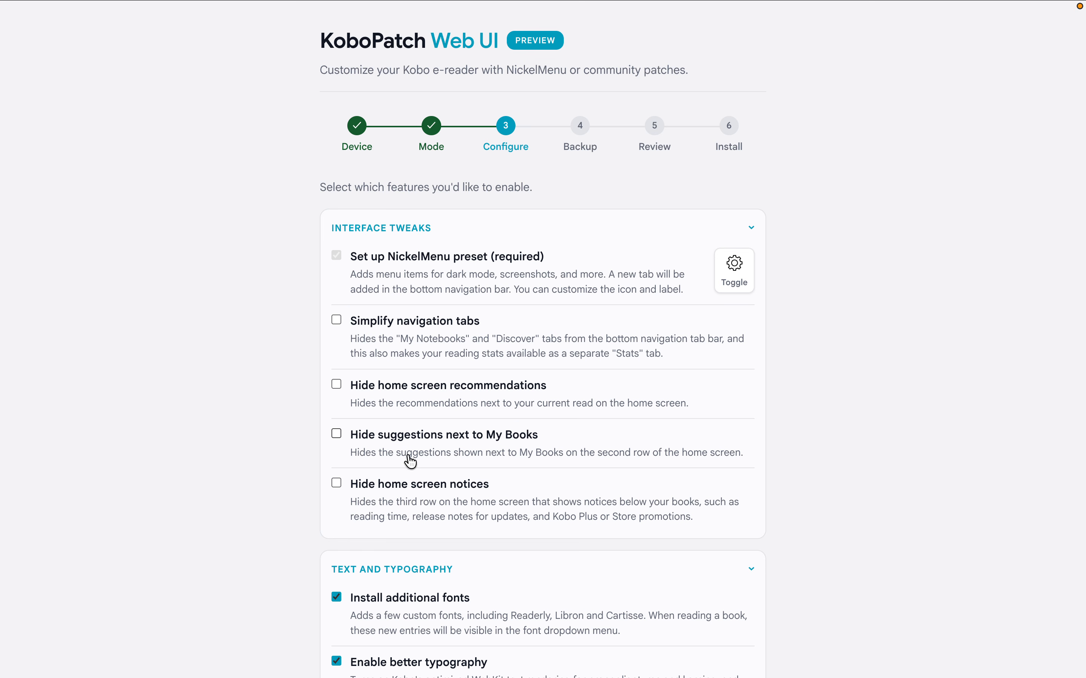
Step: Customize the NickelMenu tab with a first name as its label and the Moon preset icon, and save it
{"action": "left_click", "coordinate": [735, 271]}
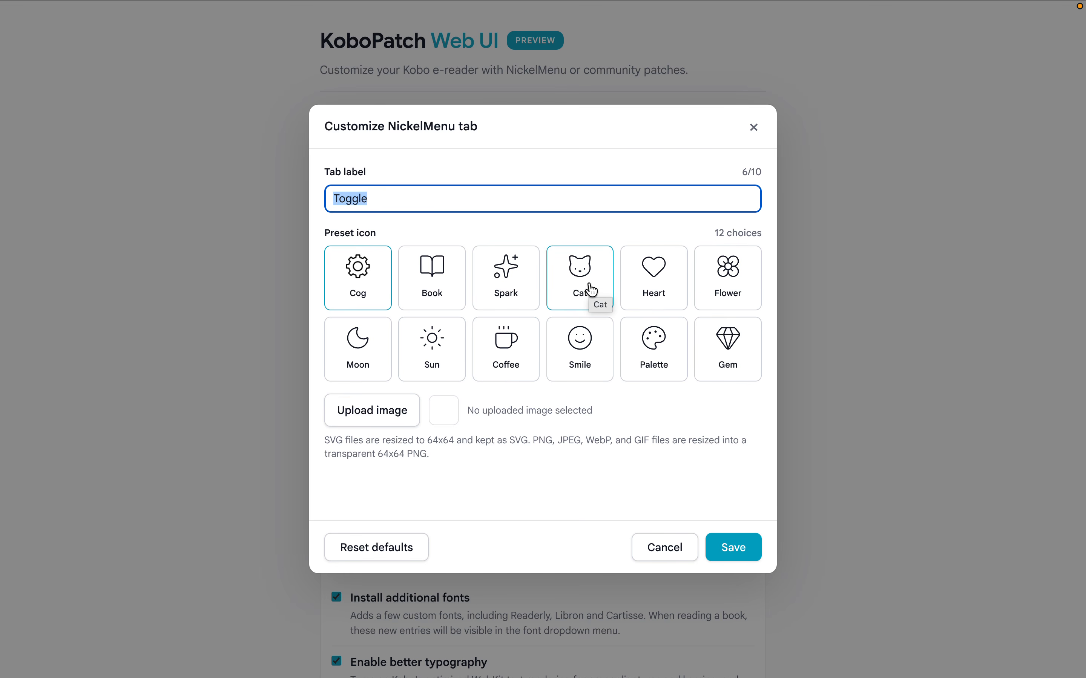
{"action": "left_click", "coordinate": [593, 290]}
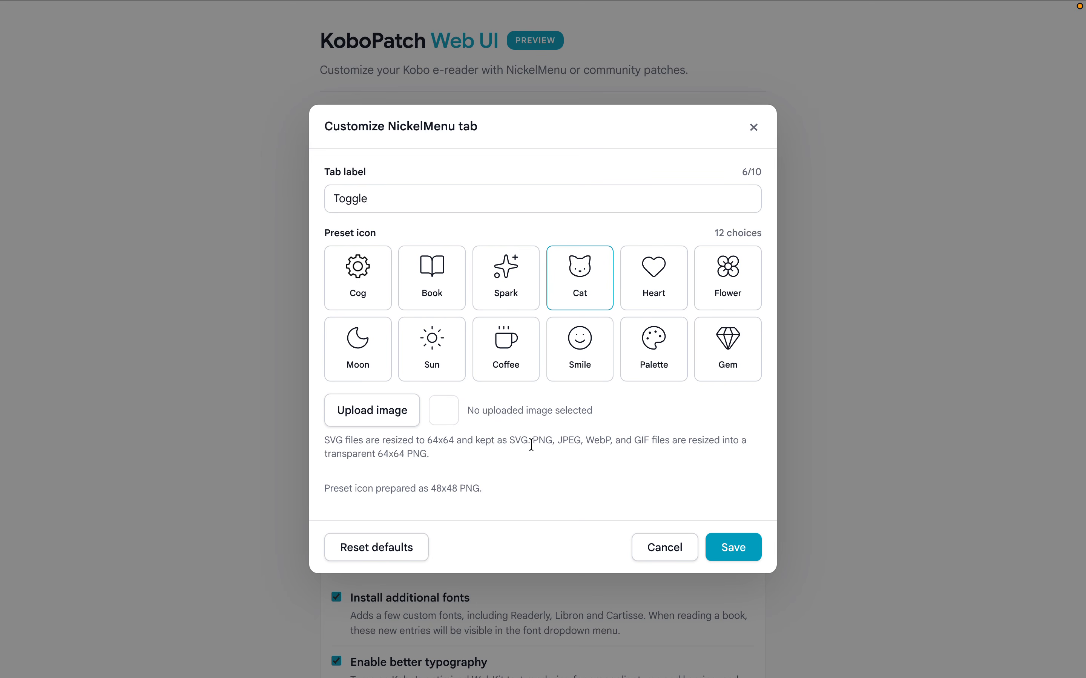
{"action": "left_click", "coordinate": [378, 200]}
{"action": "double_click", "coordinate": [378, 200]}
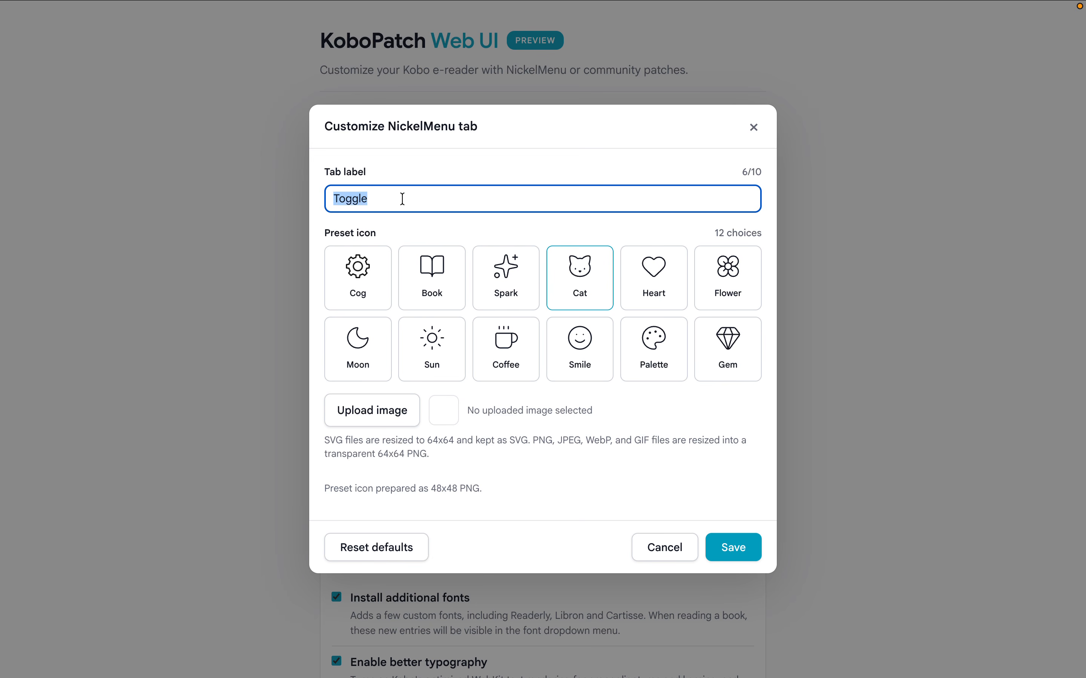
{"action": "type", "text": "Nico"}
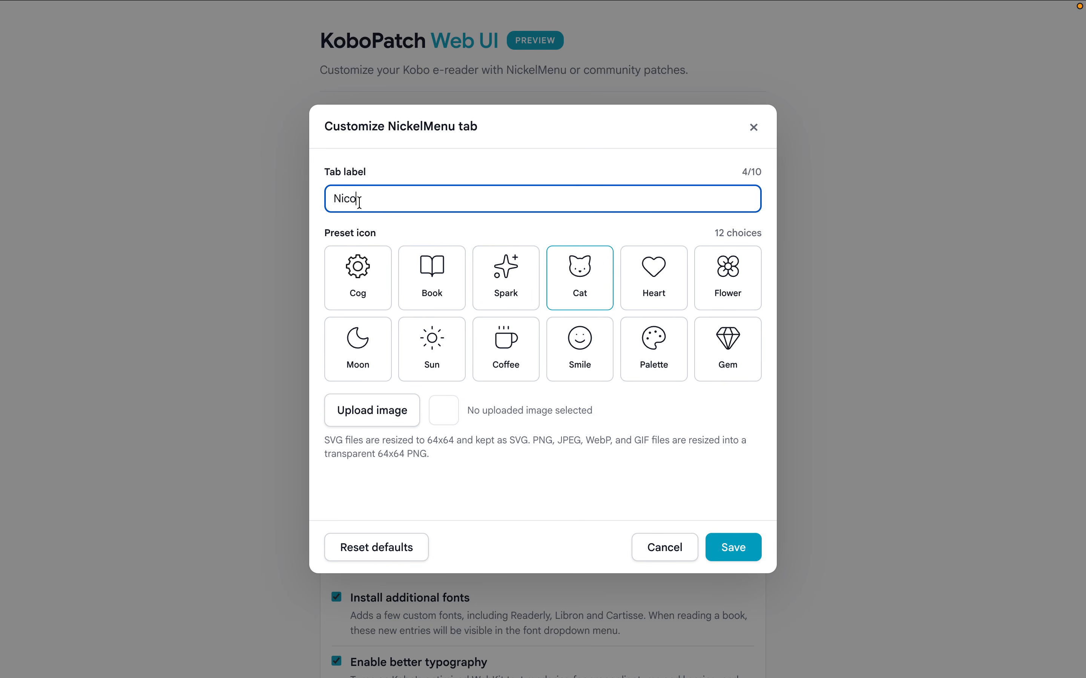
{"action": "left_click", "coordinate": [356, 357]}
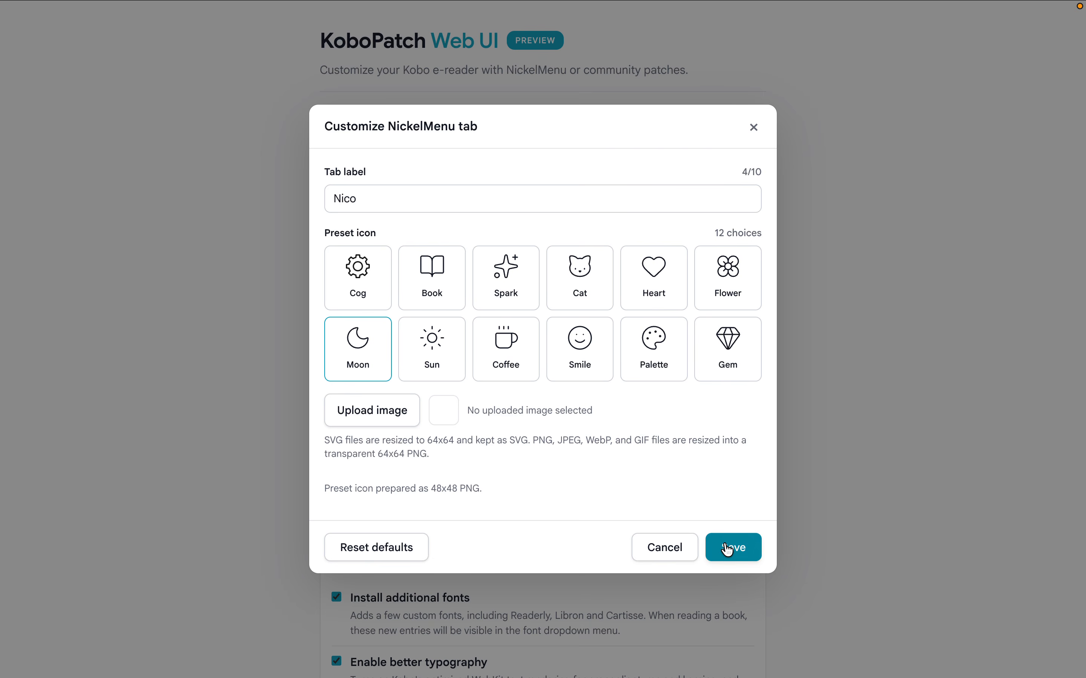
{"action": "left_click", "coordinate": [727, 550]}
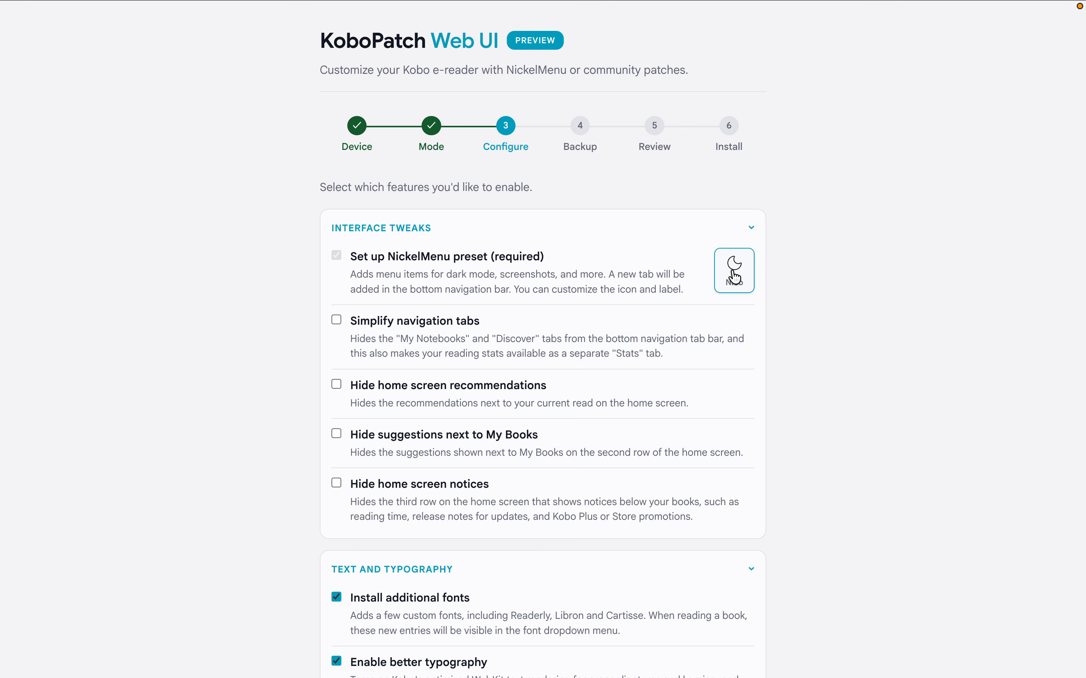
Step: Review the Text and Typography and Reading Apps options, collapsing the Interface Tweaks and Reading Apps sections
{"action": "scroll", "coordinate": [787, 301], "scroll_direction": "down", "scroll_amount": 1}
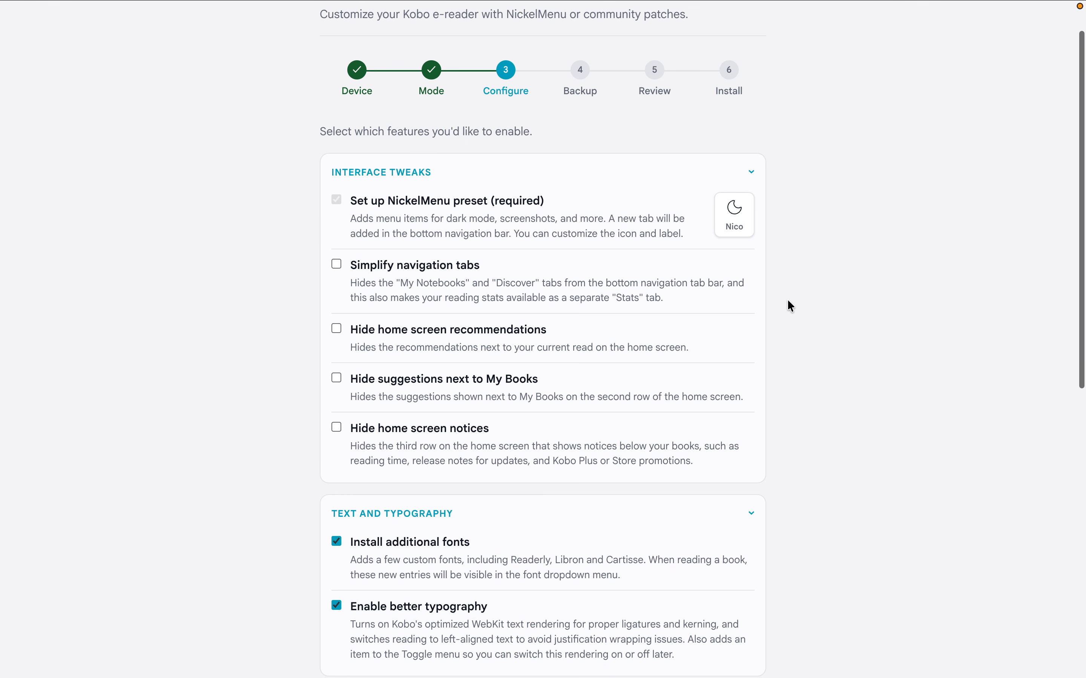
{"action": "left_click", "coordinate": [448, 176]}
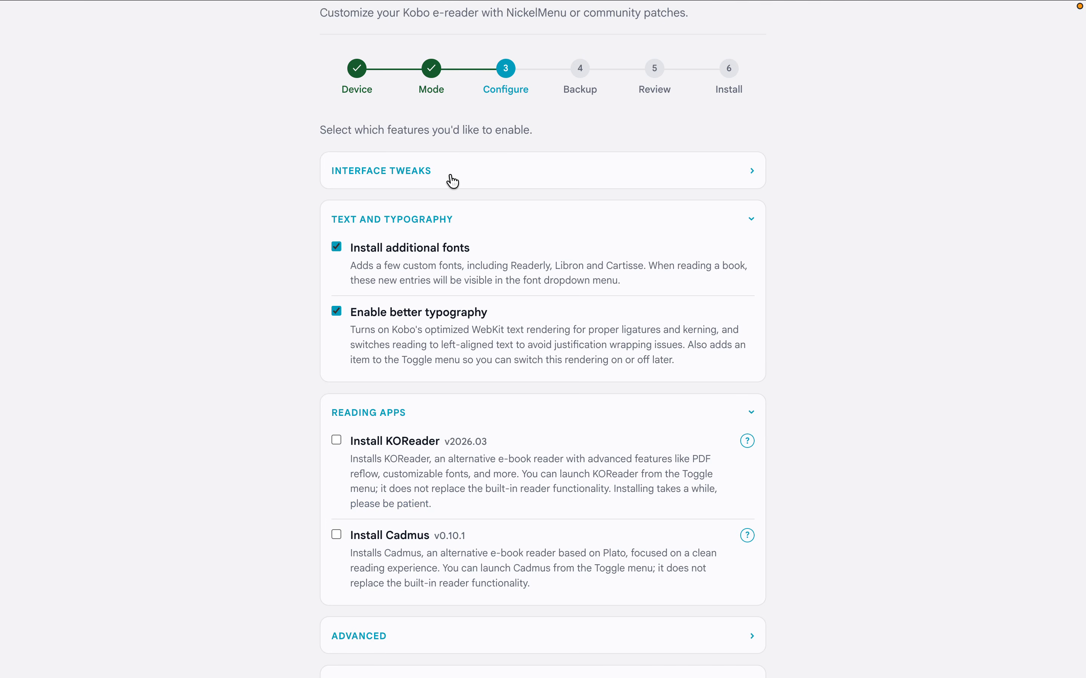
{"action": "scroll", "coordinate": [451, 189], "scroll_direction": "down", "scroll_amount": 4}
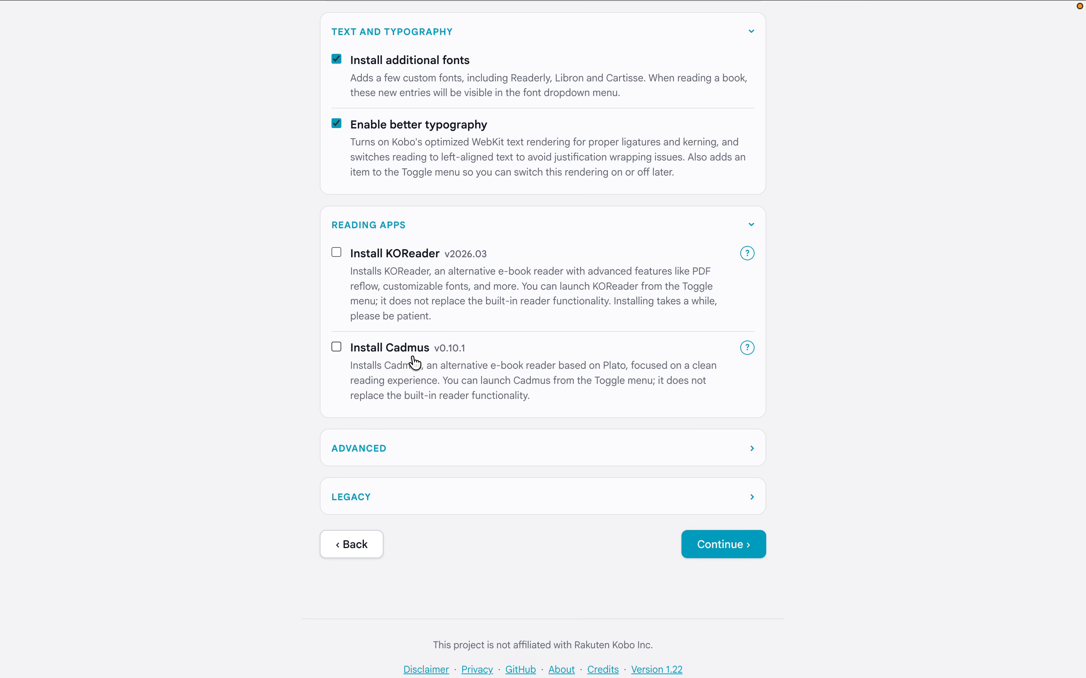
{"action": "scroll", "coordinate": [412, 363], "scroll_direction": "up", "scroll_amount": 1}
{"action": "scroll", "coordinate": [416, 363], "scroll_direction": "up", "scroll_amount": 3}
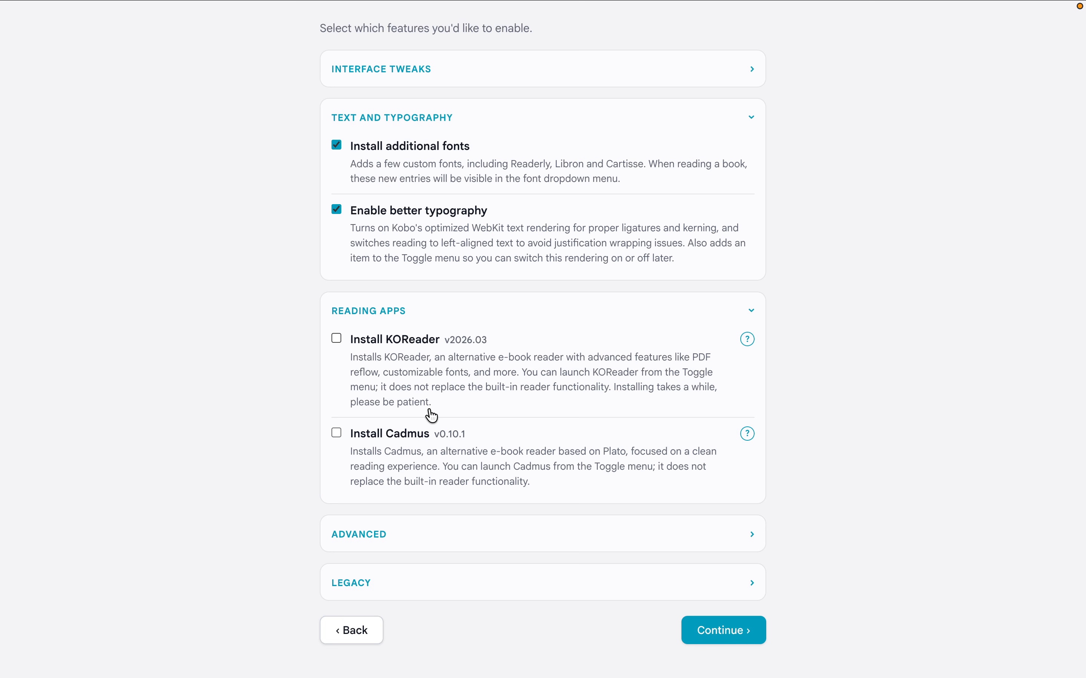
{"action": "left_click", "coordinate": [470, 316]}
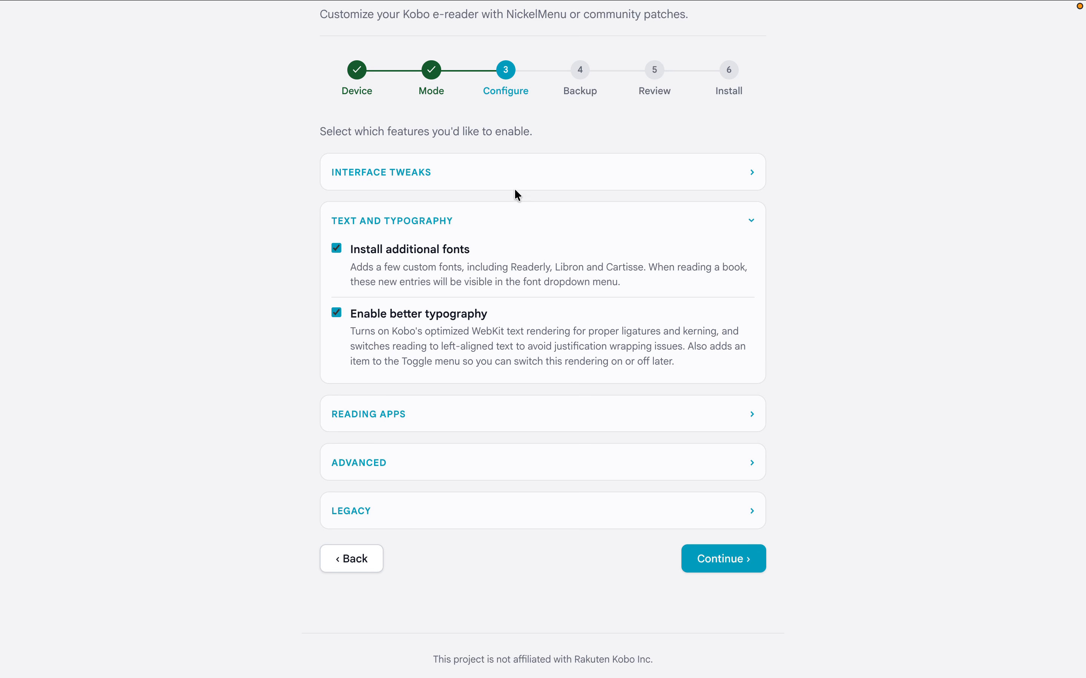
Step: Enable Simplify navigation tabs and the options hiding home screen recommendations, suggestions next to My Books, and home screen notices
{"action": "triple_click", "coordinate": [537, 163]}
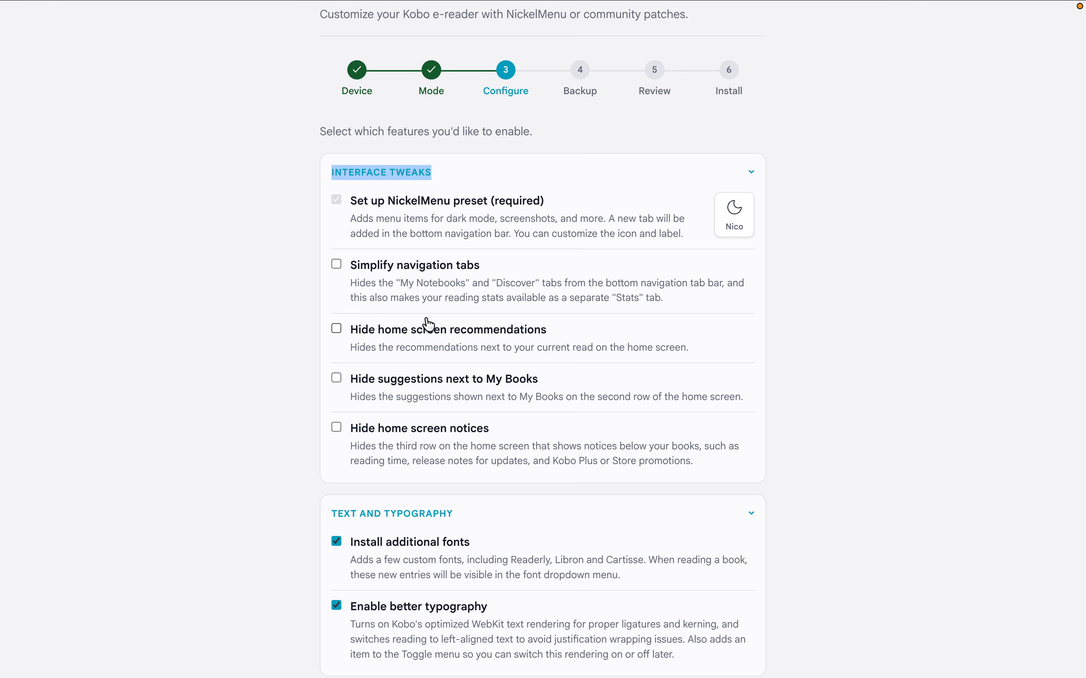
{"action": "left_click", "coordinate": [427, 307]}
{"action": "left_click", "coordinate": [420, 332]}
{"action": "left_click", "coordinate": [407, 380]}
{"action": "left_click", "coordinate": [394, 430]}
{"action": "left_click", "coordinate": [833, 183]}
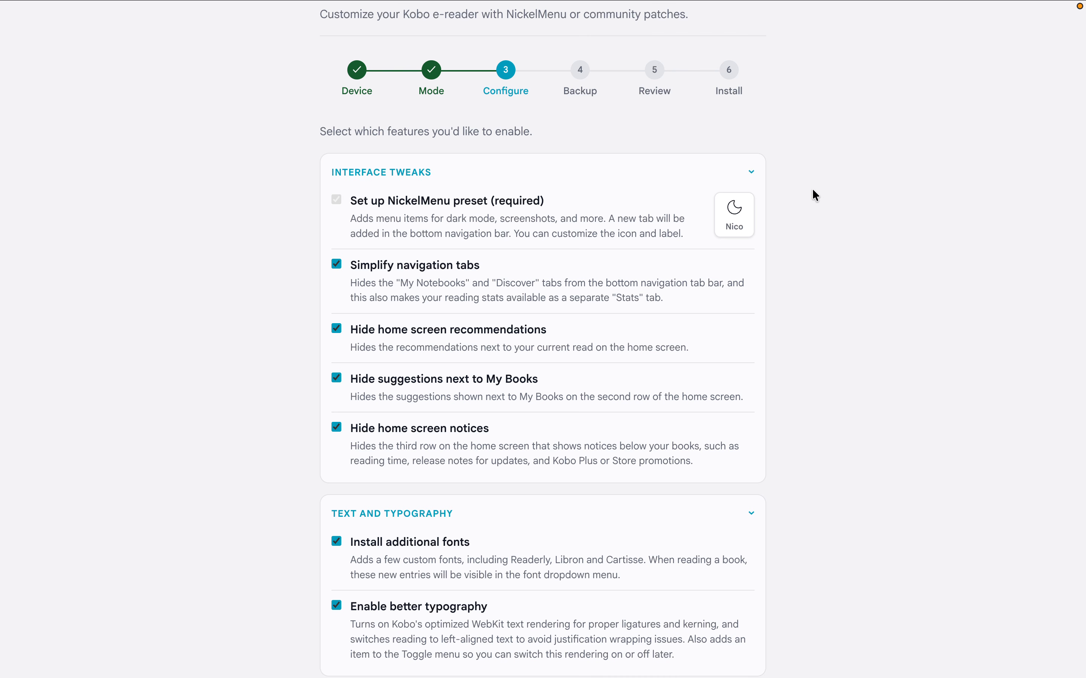
Step: Review the enabled features and examine the optional Advanced and Legacy features
{"action": "scroll", "coordinate": [814, 192], "scroll_direction": "down", "scroll_amount": 1}
{"action": "scroll", "coordinate": [816, 195], "scroll_direction": "down", "scroll_amount": 1}
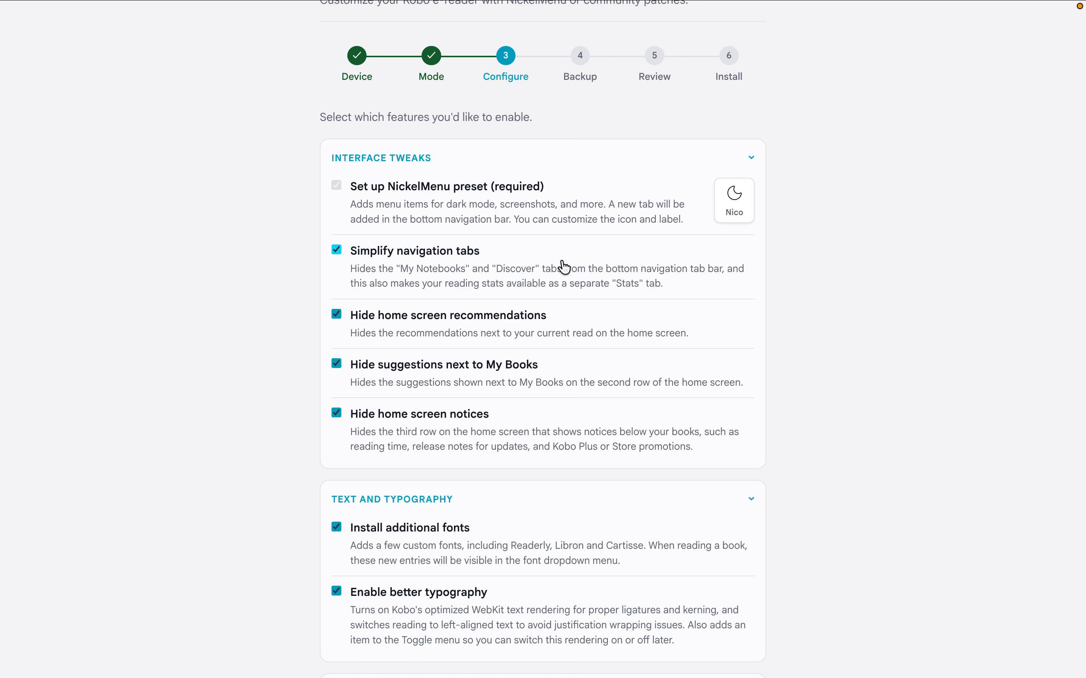
{"action": "scroll", "coordinate": [566, 268], "scroll_direction": "down", "scroll_amount": 2}
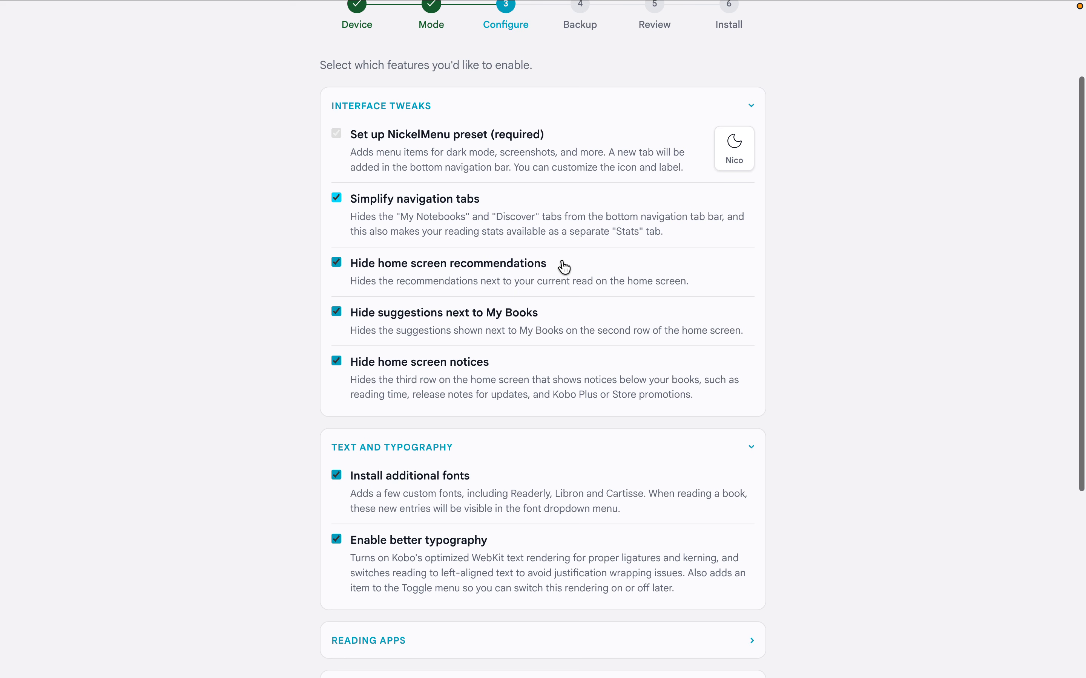
{"action": "scroll", "coordinate": [562, 233], "scroll_direction": "down", "scroll_amount": 1}
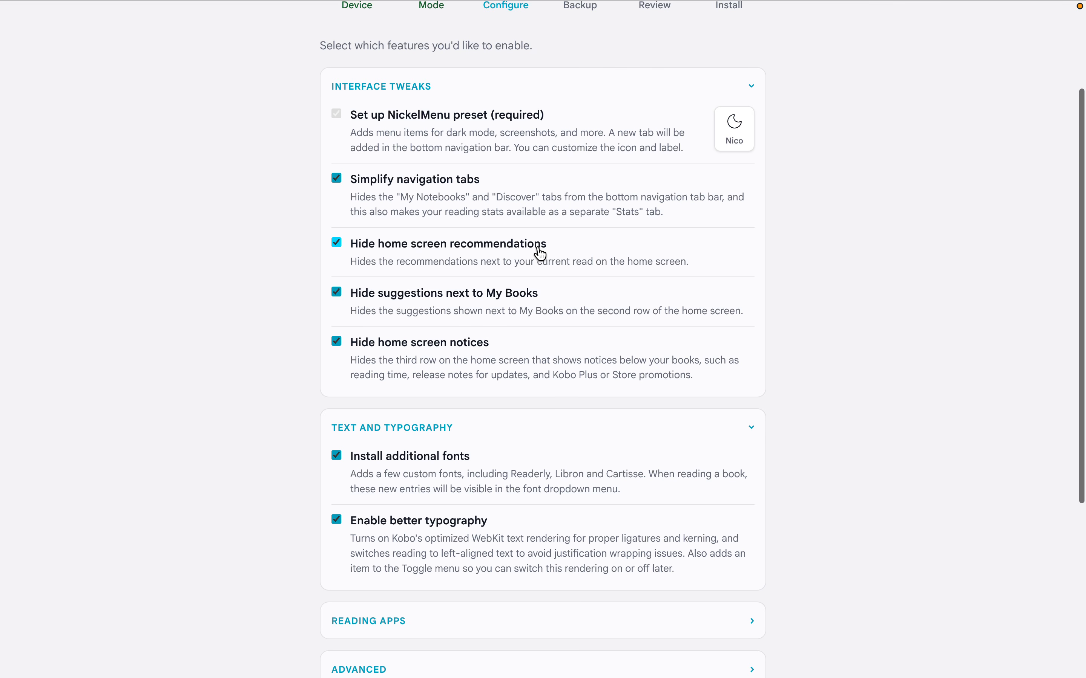
{"action": "scroll", "coordinate": [538, 250], "scroll_direction": "down", "scroll_amount": 5}
{"action": "scroll", "coordinate": [539, 252], "scroll_direction": "down", "scroll_amount": 3}
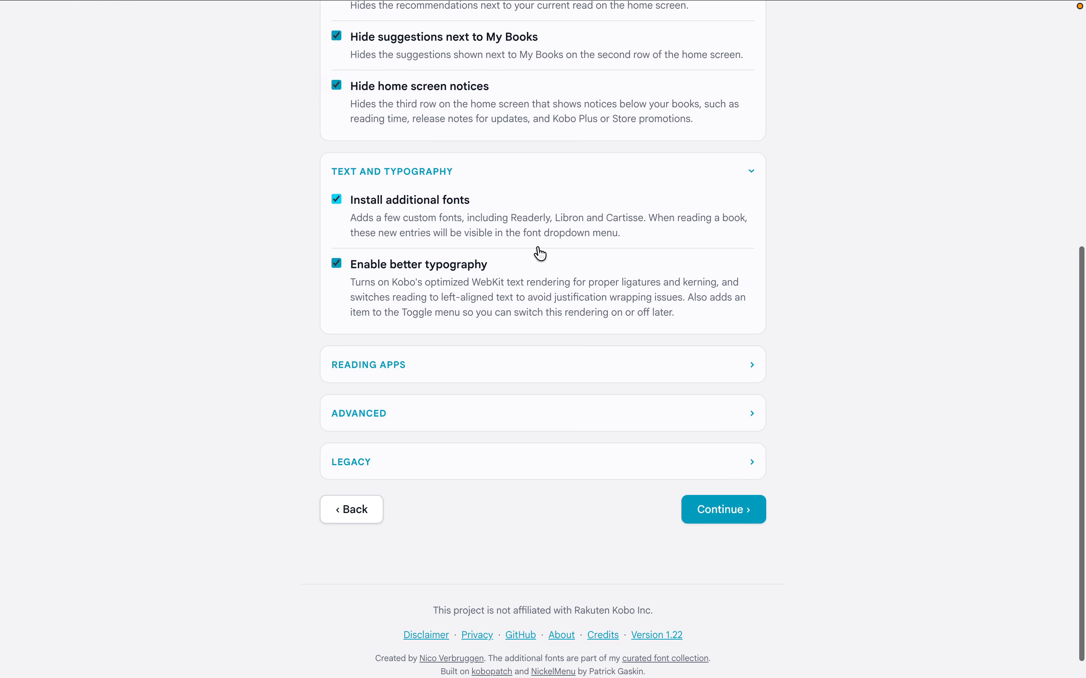
{"action": "left_click", "coordinate": [453, 418]}
{"action": "scroll", "coordinate": [455, 419], "scroll_direction": "down", "scroll_amount": 3}
{"action": "scroll", "coordinate": [261, 365], "scroll_direction": "down", "scroll_amount": 2}
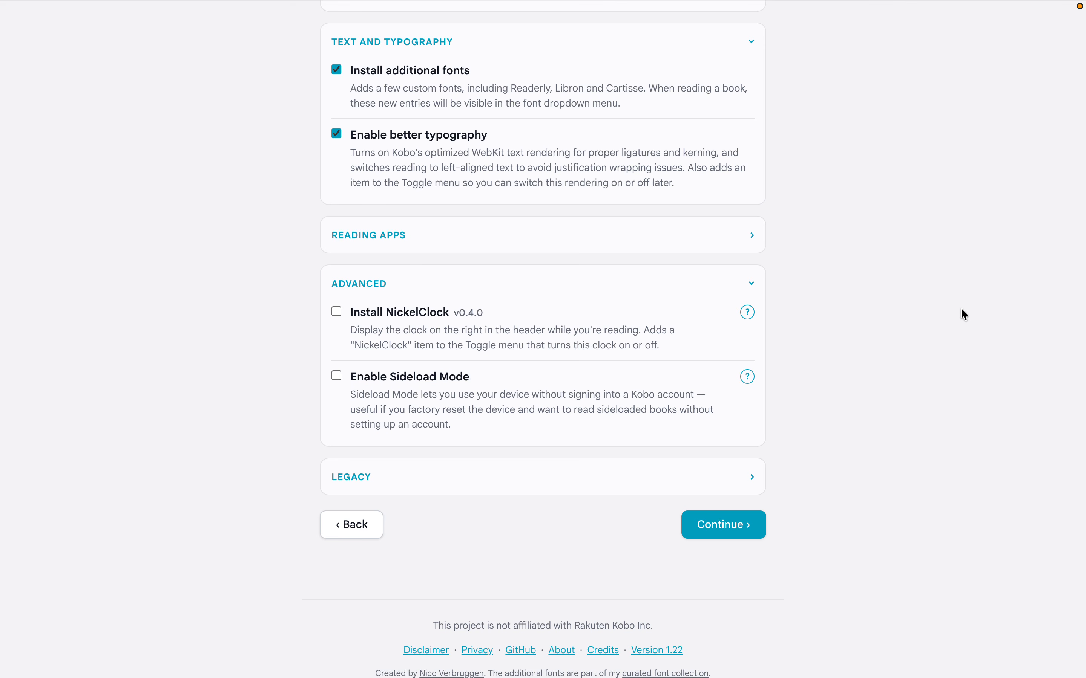
{"action": "left_click", "coordinate": [432, 376]}
{"action": "left_click", "coordinate": [424, 396]}
{"action": "left_click", "coordinate": [498, 481]}
{"action": "scroll", "coordinate": [467, 478], "scroll_direction": "down", "scroll_amount": 3}
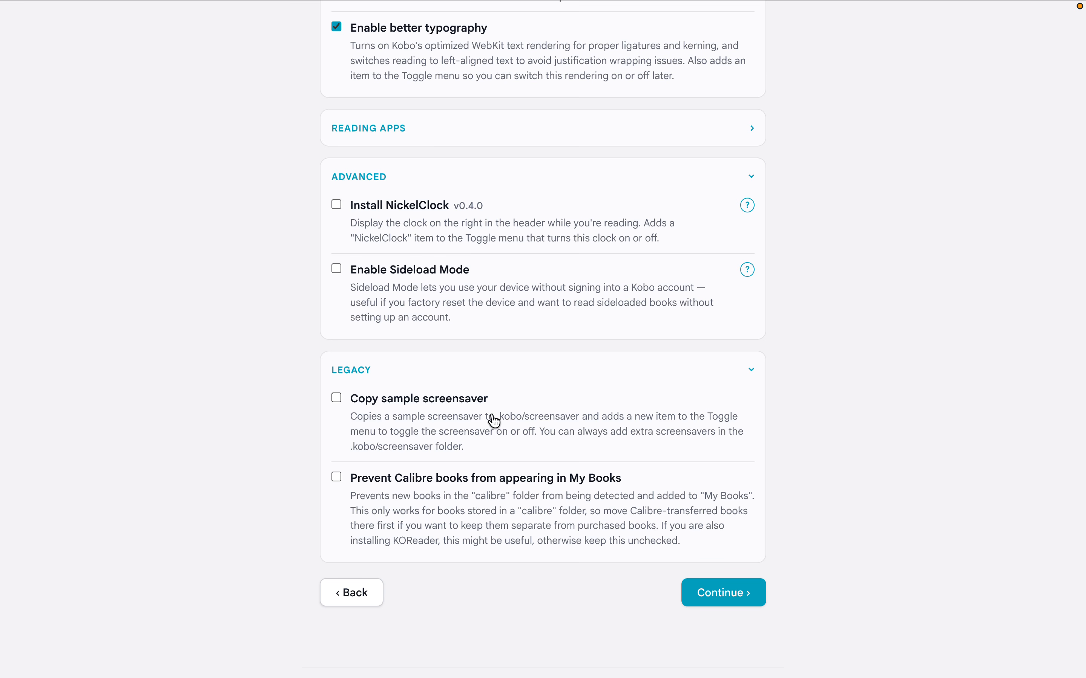
{"action": "left_click", "coordinate": [461, 372]}
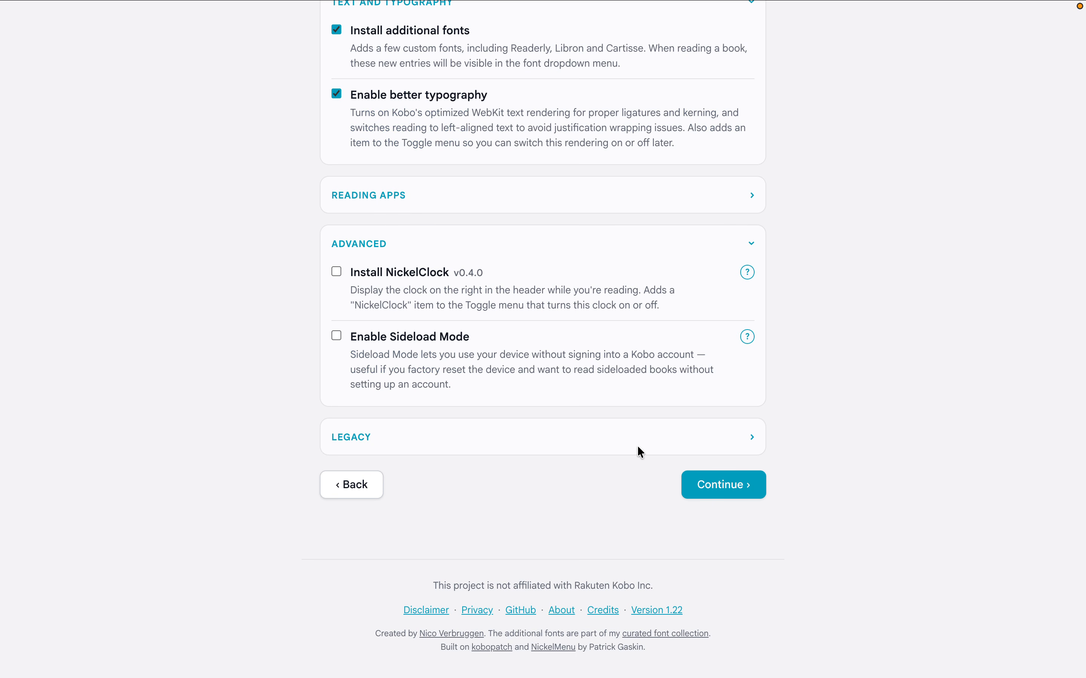
{"action": "scroll", "coordinate": [637, 447], "scroll_direction": "up", "scroll_amount": 5}
{"action": "scroll", "coordinate": [640, 413], "scroll_direction": "down", "scroll_amount": 2}
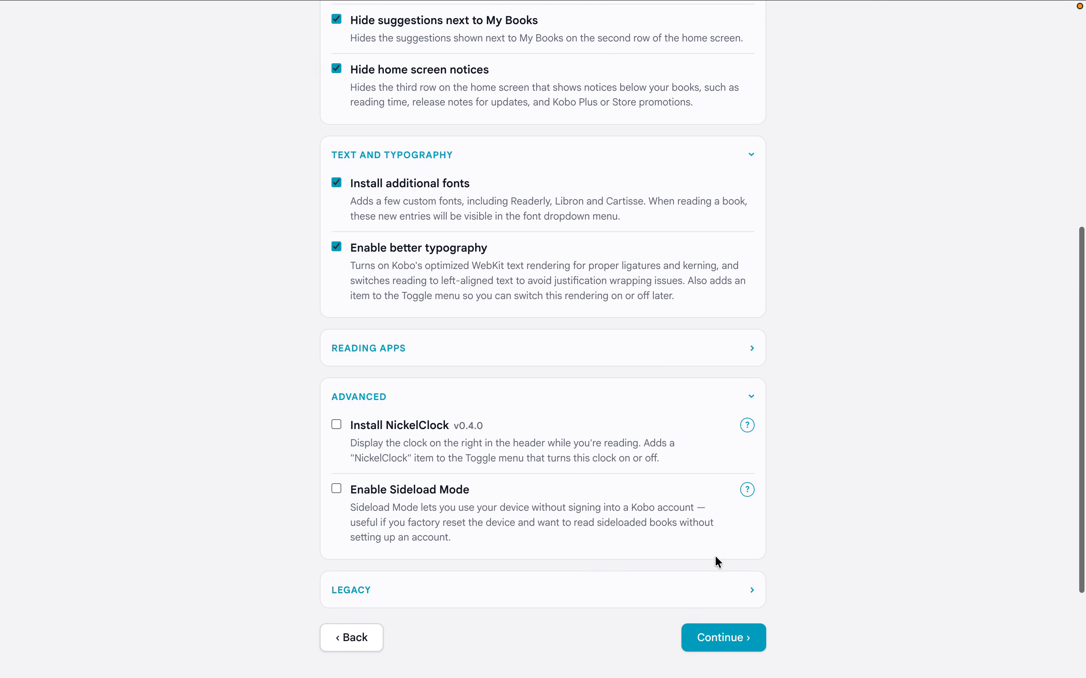
Step: Accept the feature selection, choose not to make a backup, and proceed to the installation review
{"action": "left_click", "coordinate": [696, 639]}
{"action": "left_click", "coordinate": [584, 362]}
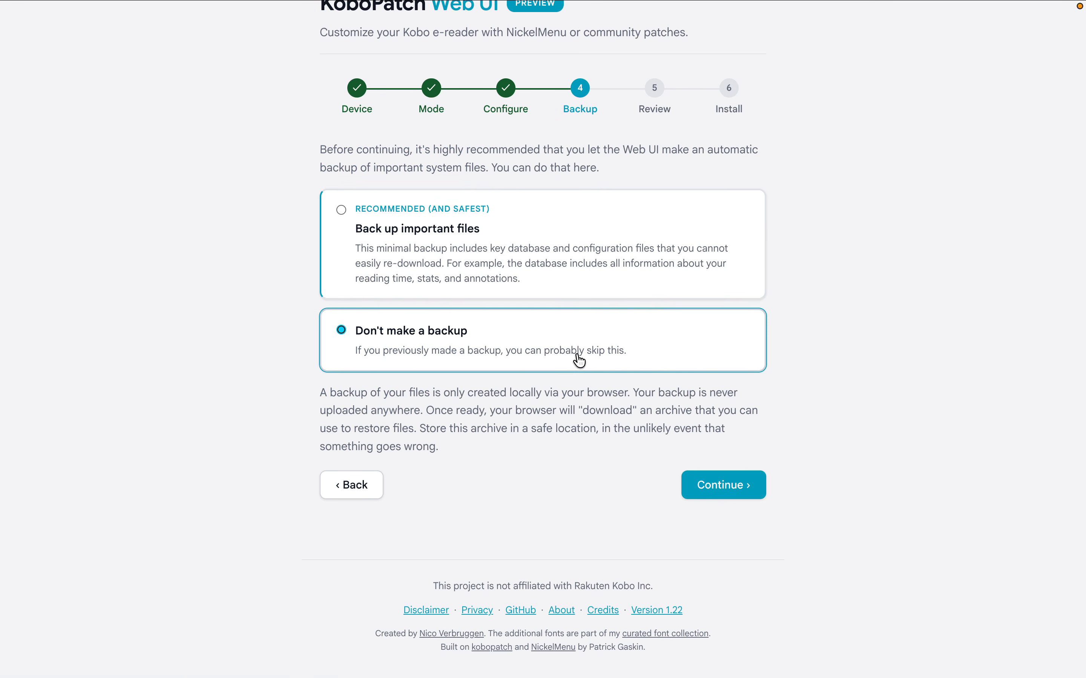
{"action": "left_click", "coordinate": [693, 490]}
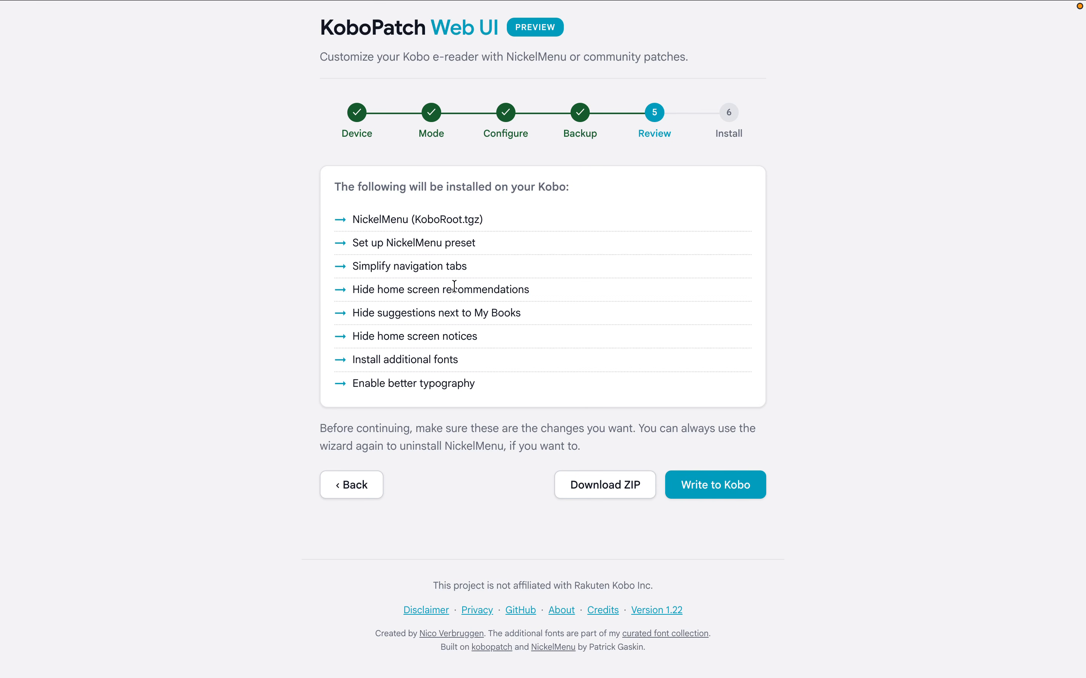
Step: Write the reviewed NickelMenu installation and selected features to the Kobo
{"action": "left_click", "coordinate": [729, 478]}
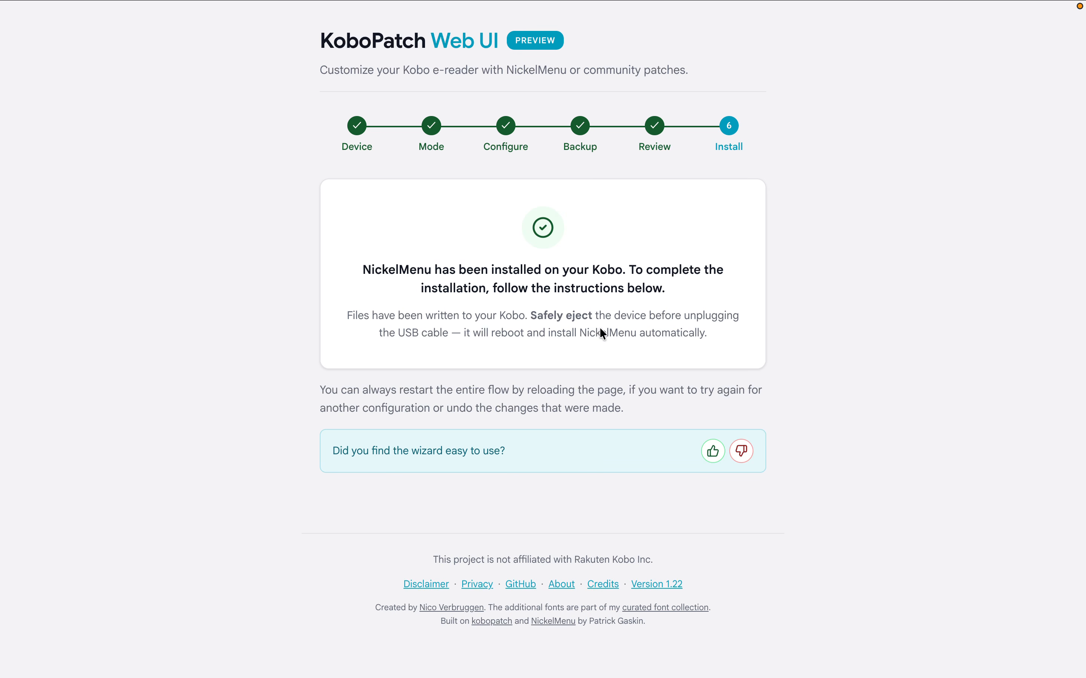
Step: Switch to Finder, open the KOBOeReader drive and show its hidden folders
{"action": "key", "text": "ctrl+Left"}
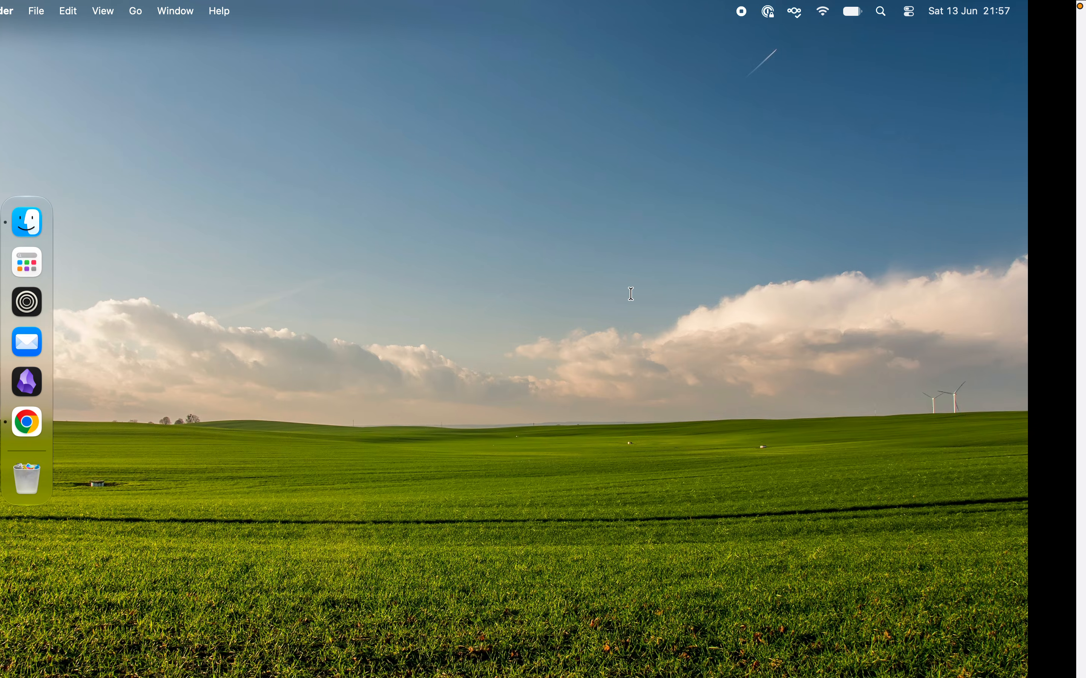
{"action": "left_click", "coordinate": [29, 221]}
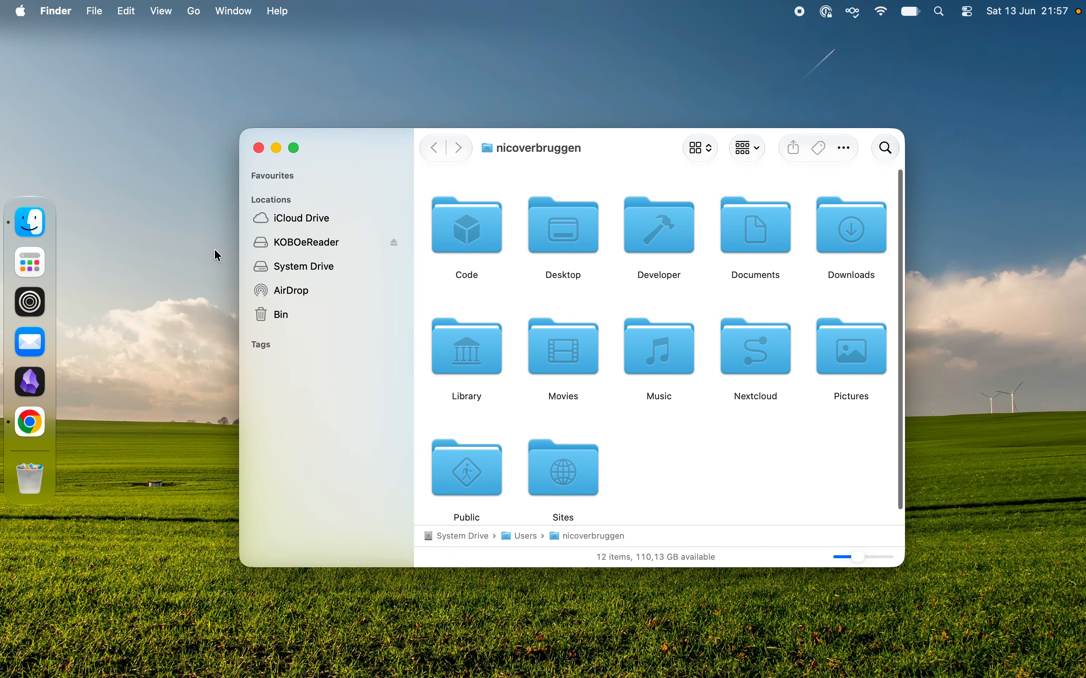
{"action": "left_click", "coordinate": [315, 242]}
{"action": "left_click_drag", "start_coordinate": [599, 151], "coordinate": [566, 134]}
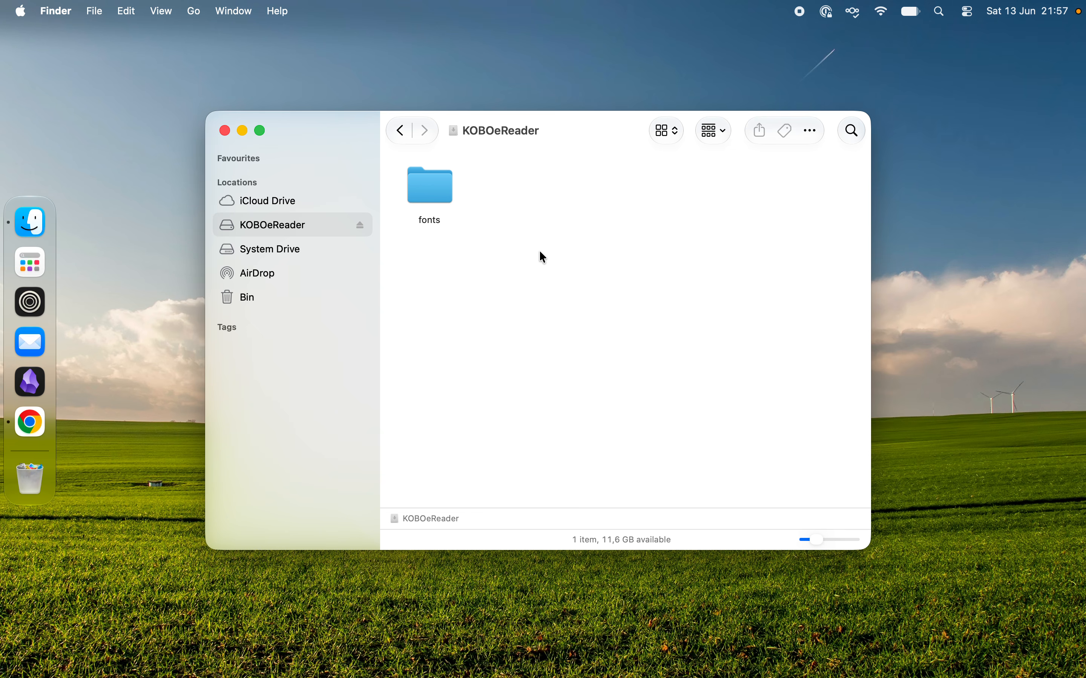
{"action": "key", "text": "super+shift+period"}
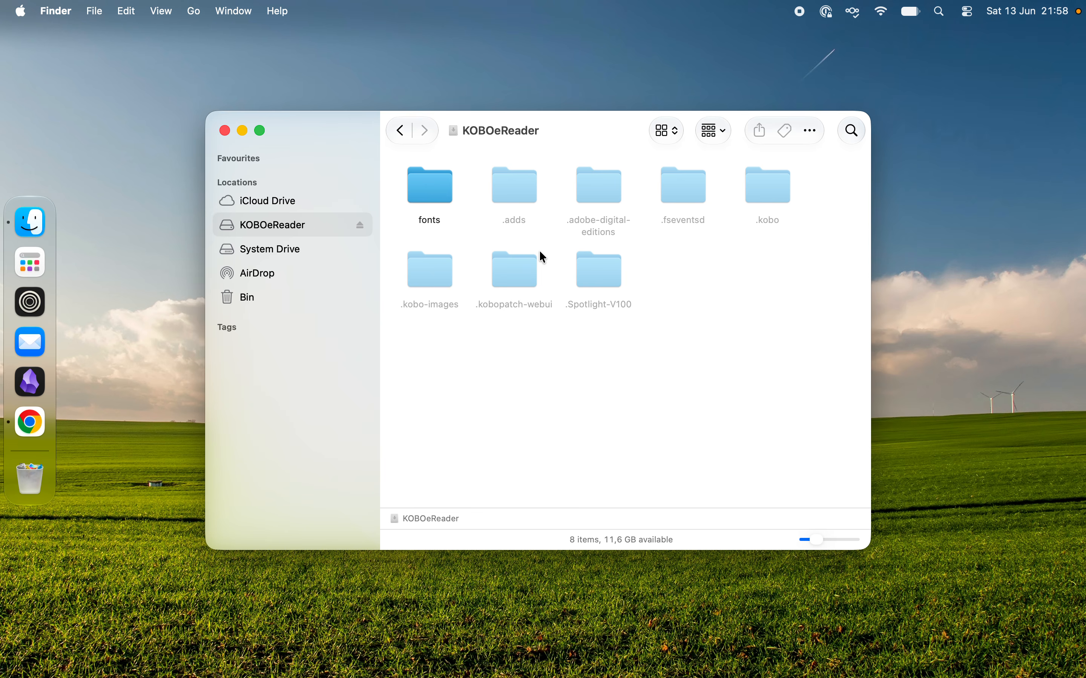
Step: Show the .kobopatch-webui folder as a list and preview 26-06-13_21-57-install-nickelmenu.log in its logs folder
{"action": "double_click", "coordinate": [518, 276]}
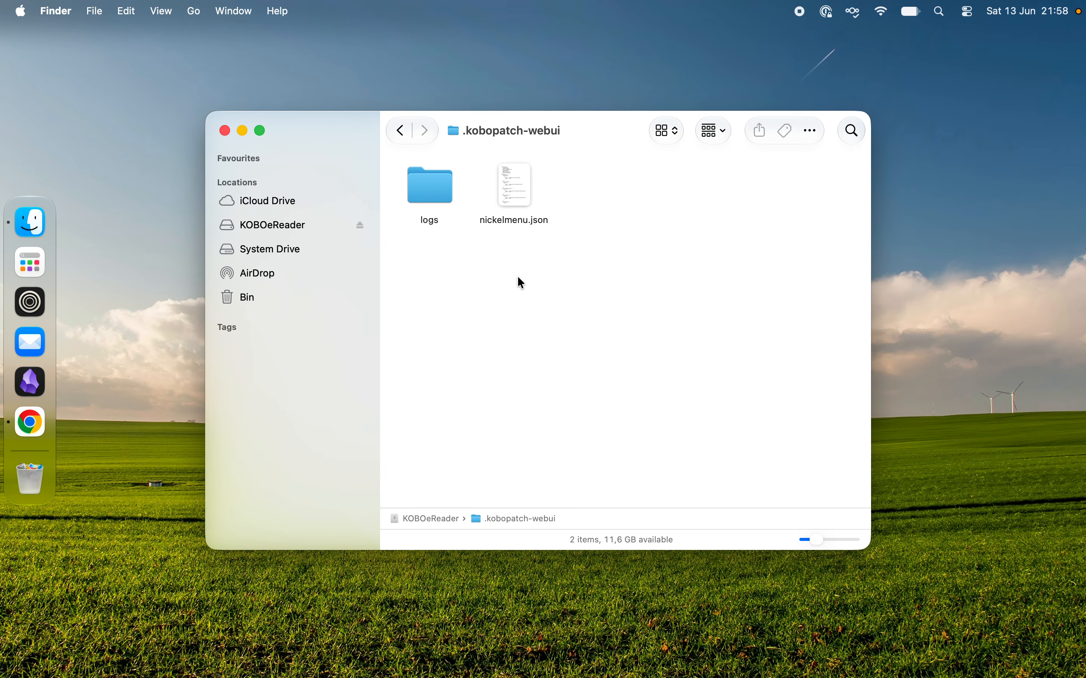
{"action": "left_click", "coordinate": [657, 125]}
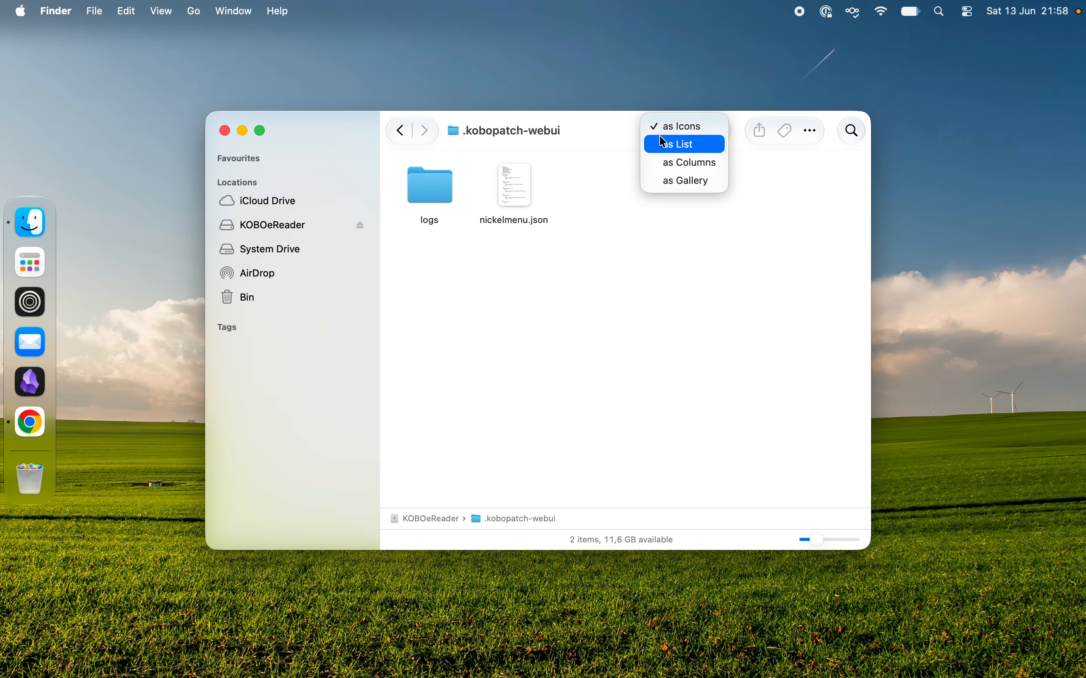
{"action": "left_click", "coordinate": [664, 142]}
{"action": "double_click", "coordinate": [554, 185]}
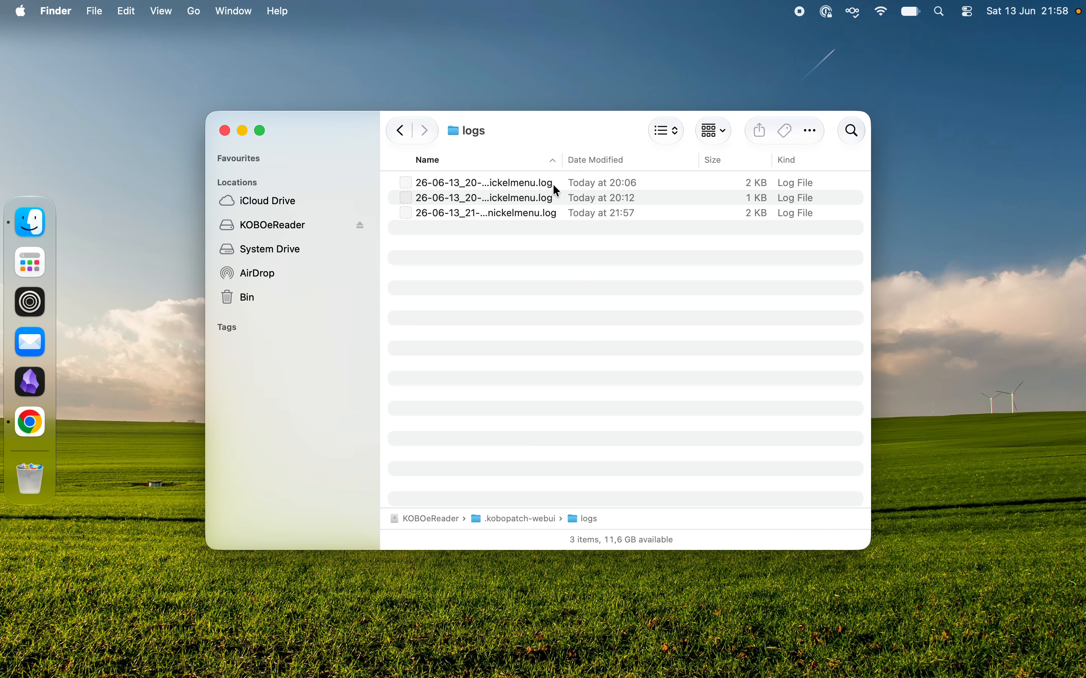
{"action": "left_click", "coordinate": [531, 220]}
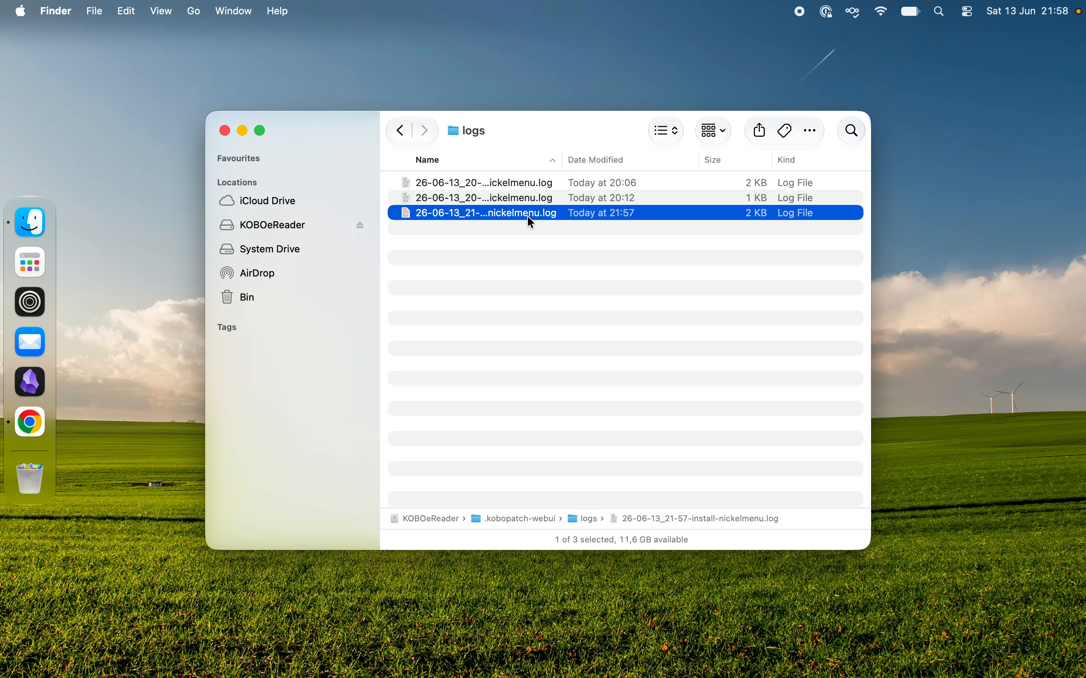
{"action": "key", "text": "space"}
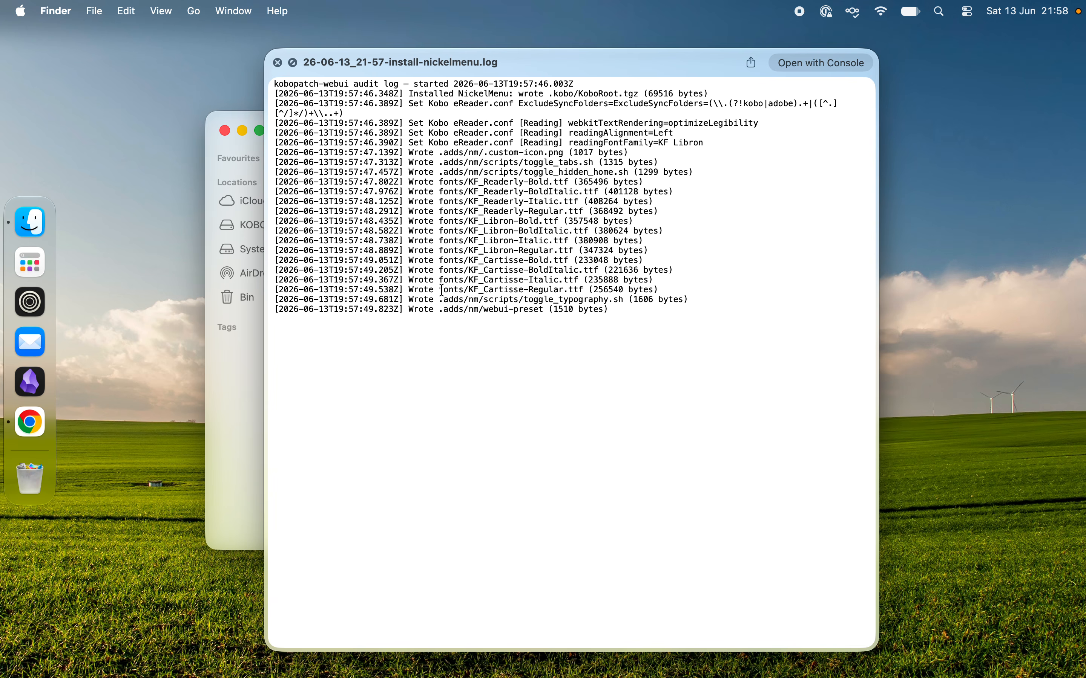
{"action": "key", "text": "space"}
{"action": "left_click", "coordinate": [457, 287]}
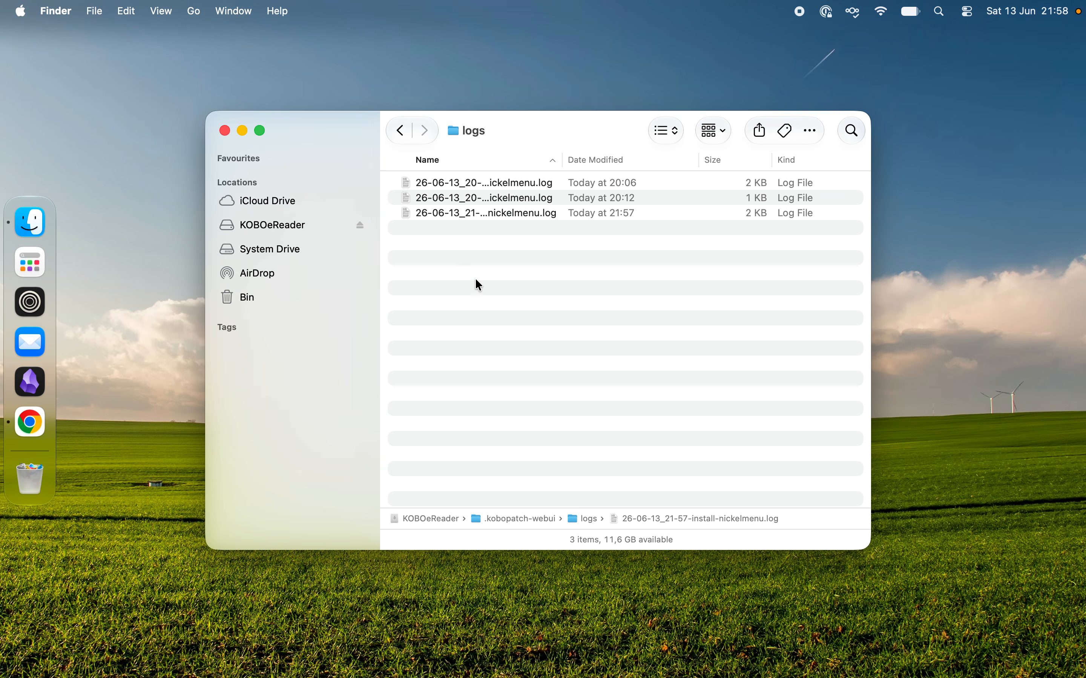
Step: Preview nickelmenu.json in the .kobopatch-webui folder and examine its selected features, installed files and metadata
{"action": "left_click", "coordinate": [404, 133]}
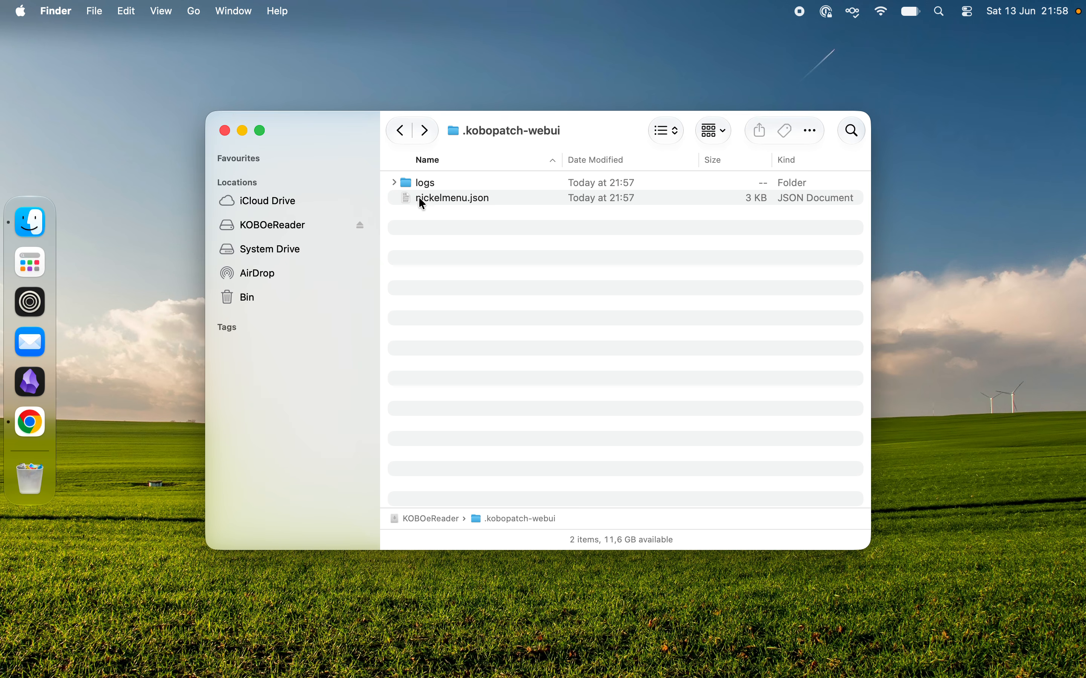
{"action": "left_click", "coordinate": [434, 198]}
{"action": "key", "text": "space"}
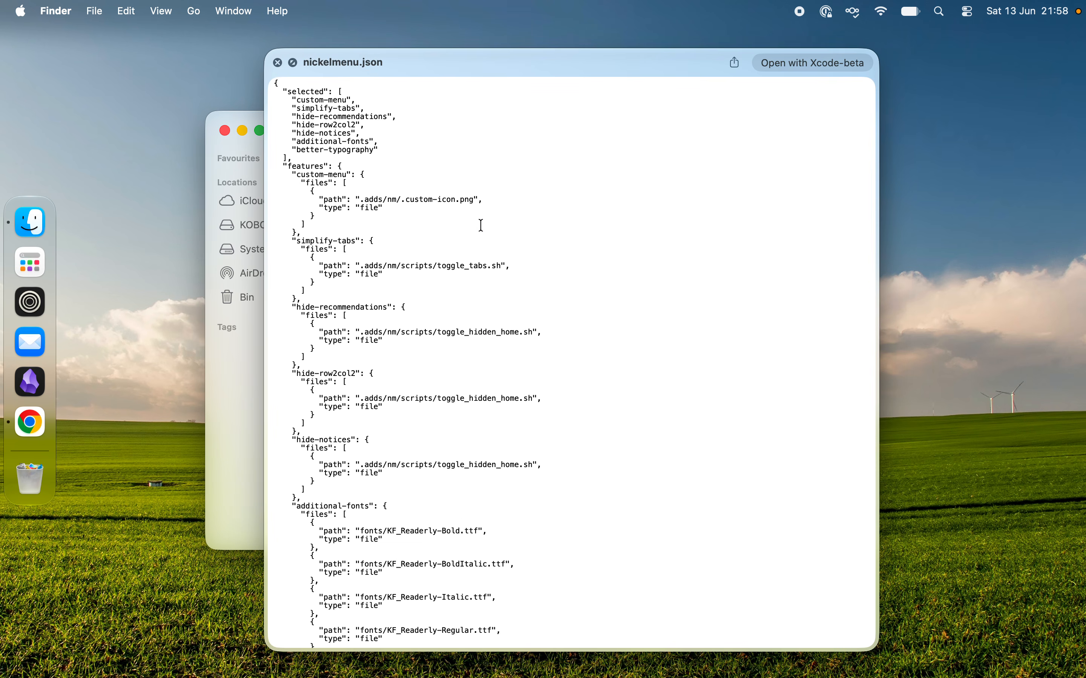
{"action": "scroll", "coordinate": [481, 226], "scroll_direction": "down", "scroll_amount": 1}
{"action": "scroll", "coordinate": [482, 226], "scroll_direction": "up", "scroll_amount": 1}
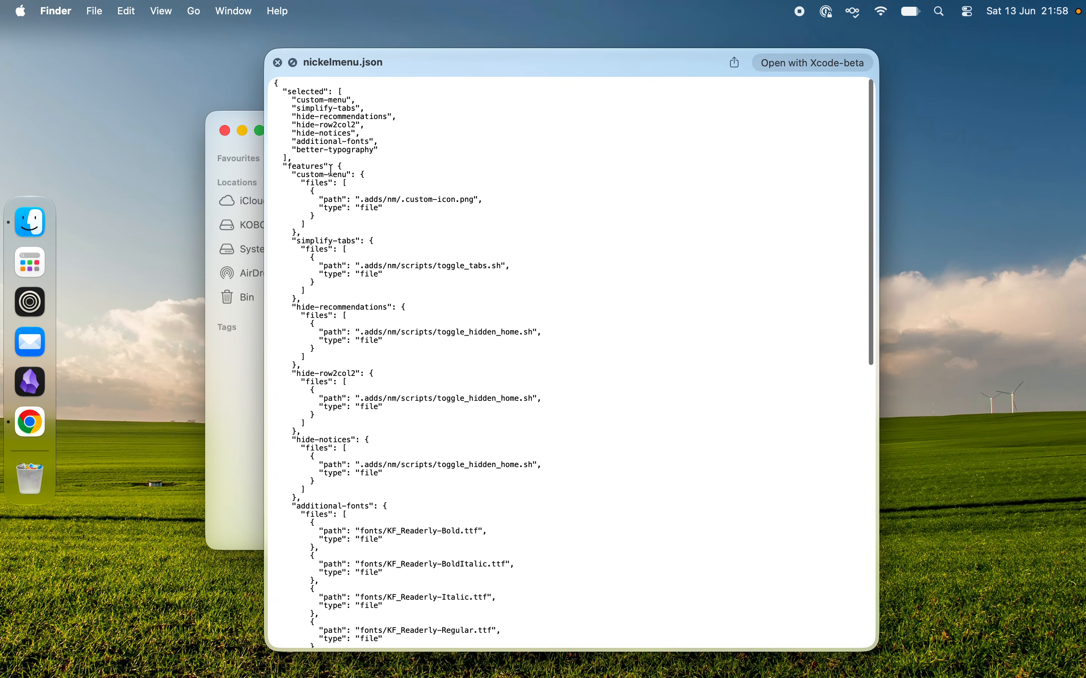
{"action": "scroll", "coordinate": [332, 170], "scroll_direction": "down", "scroll_amount": 15}
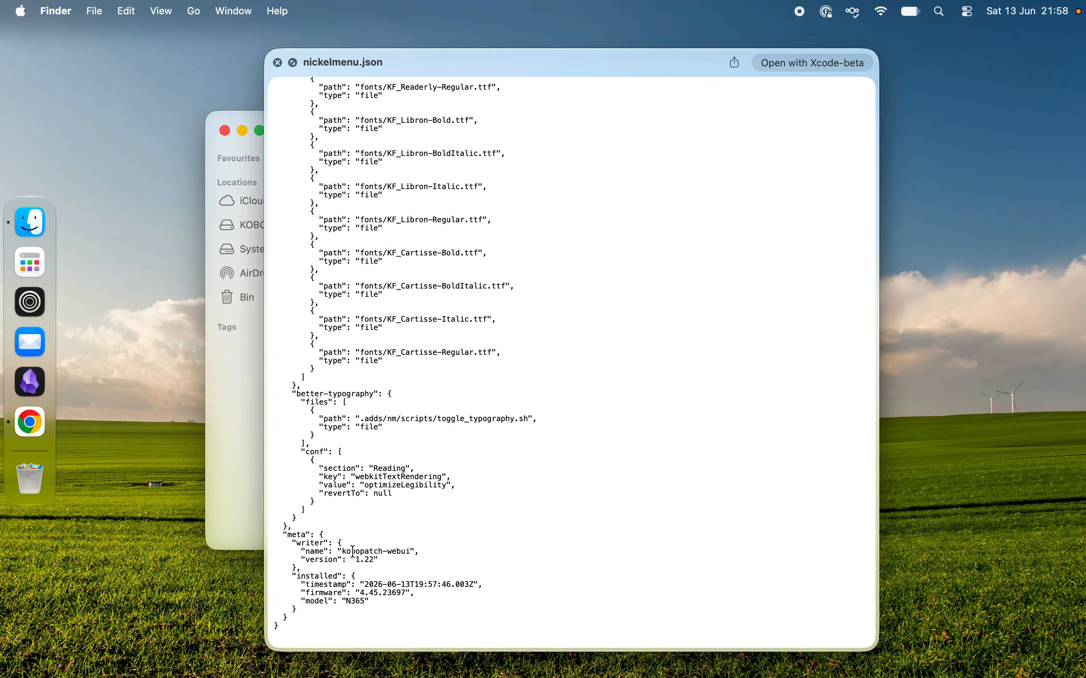
{"action": "scroll", "coordinate": [387, 489], "scroll_direction": "up", "scroll_amount": 15}
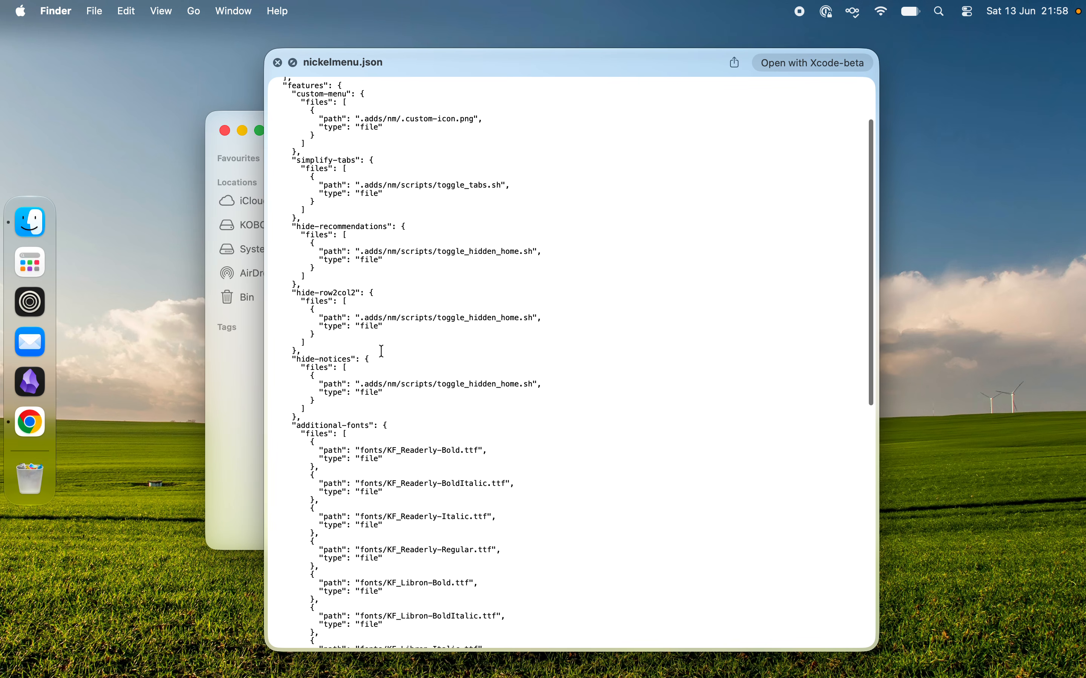
{"action": "scroll", "coordinate": [381, 351], "scroll_direction": "up", "scroll_amount": 3}
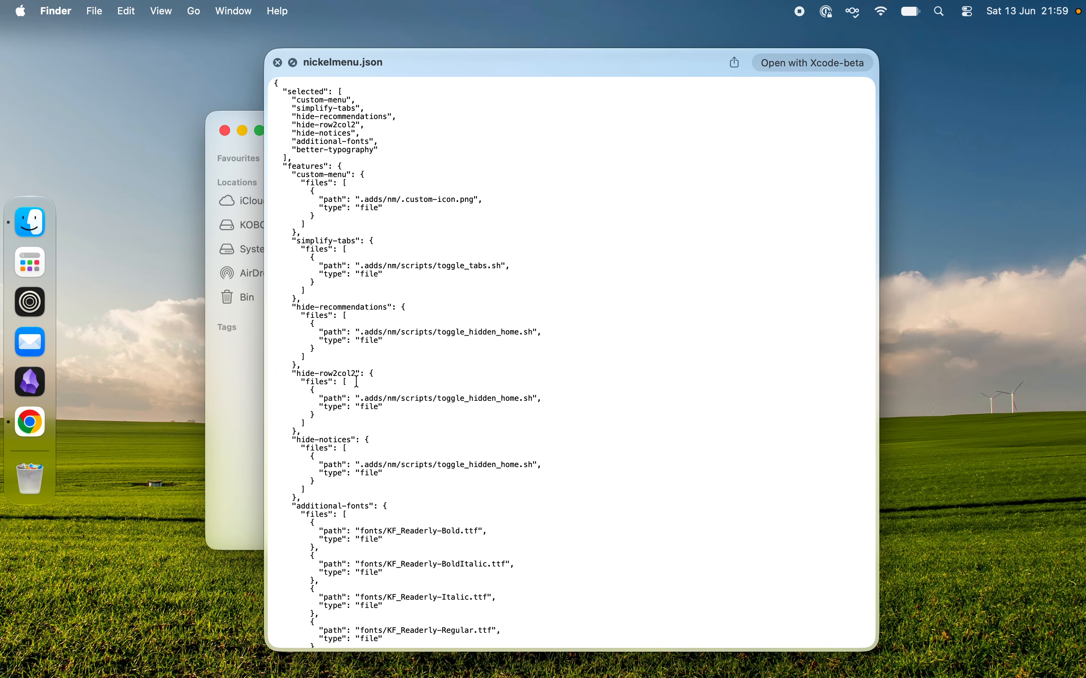
{"action": "key", "text": "space"}
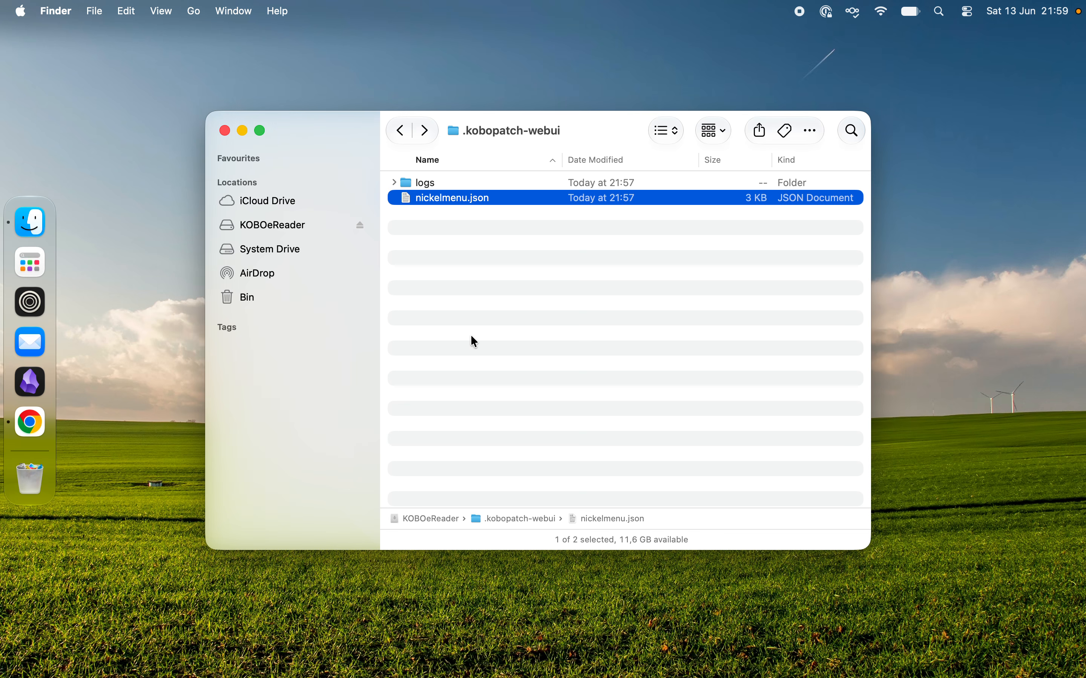
{"action": "left_click", "coordinate": [473, 341]}
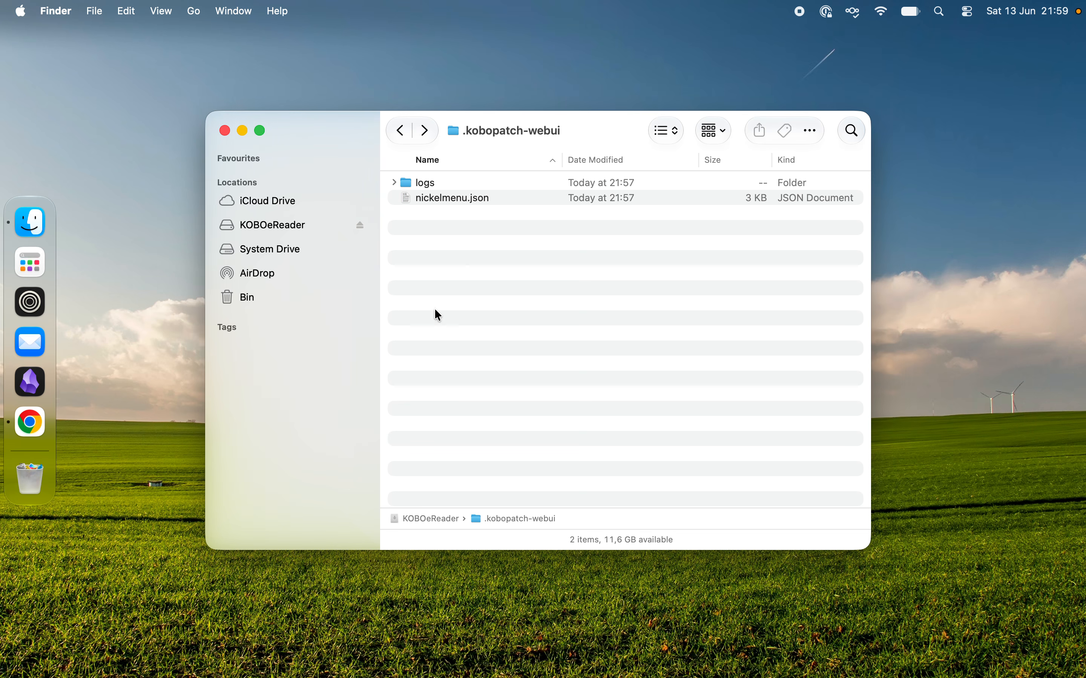
Step: Open the nm folder inside .adds on the Kobo drive and preview .custom-icon.png
{"action": "left_click", "coordinate": [404, 134]}
{"action": "double_click", "coordinate": [532, 179]}
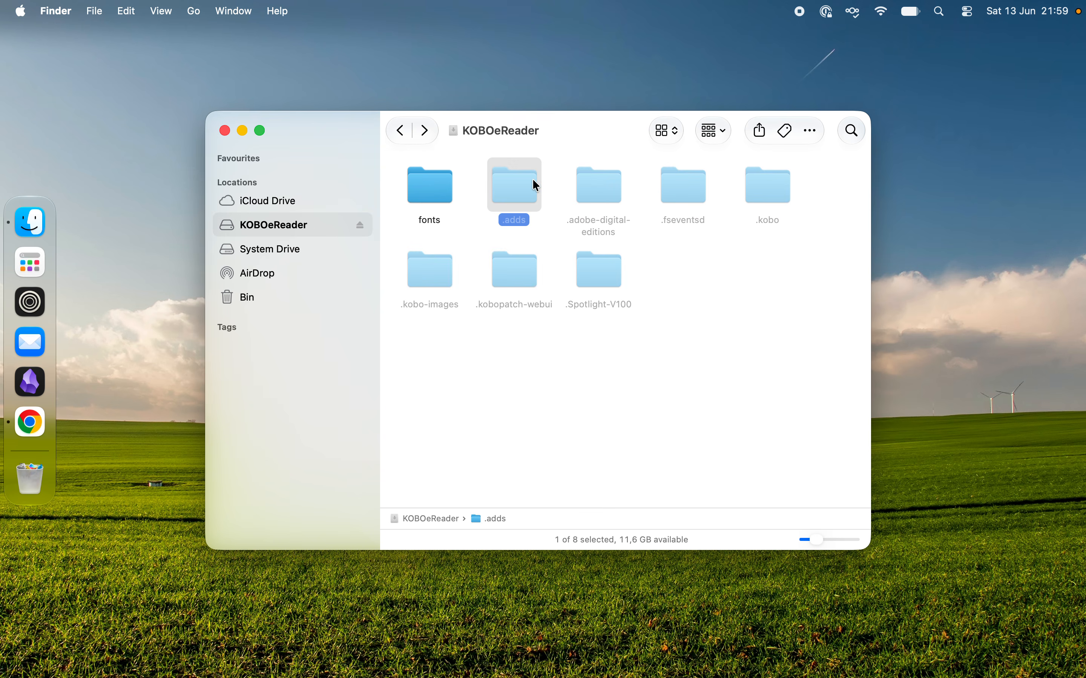
{"action": "left_click", "coordinate": [469, 181]}
{"action": "double_click", "coordinate": [467, 182]}
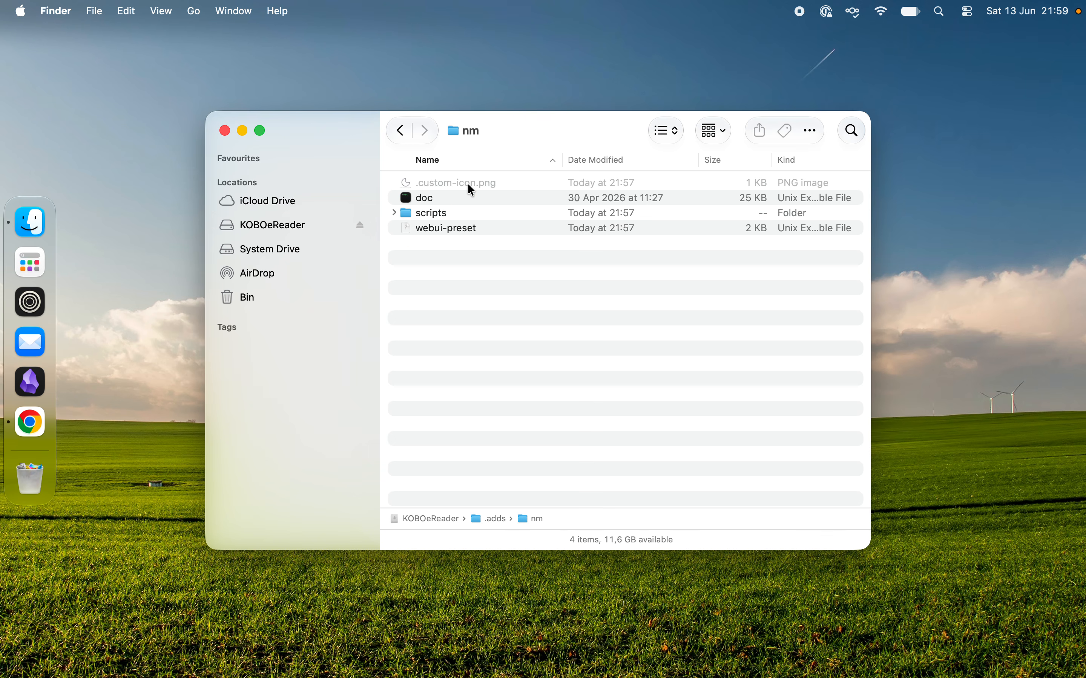
{"action": "left_click", "coordinate": [467, 183]}
{"action": "key", "text": "space"}
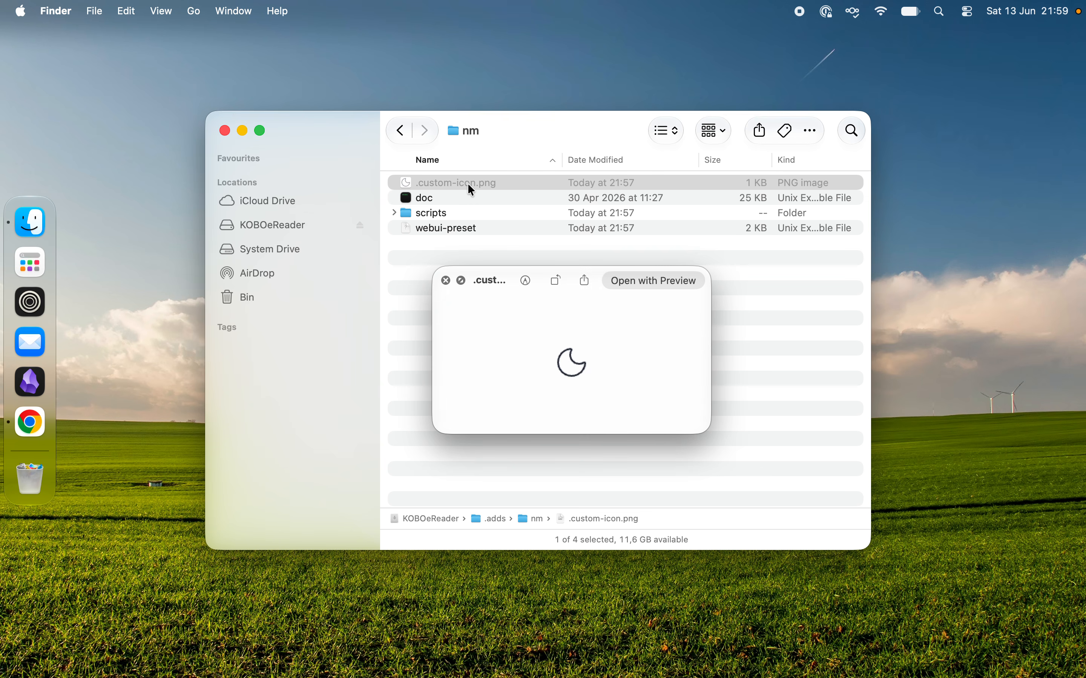
{"action": "key", "text": "space"}
{"action": "left_click", "coordinate": [491, 267]}
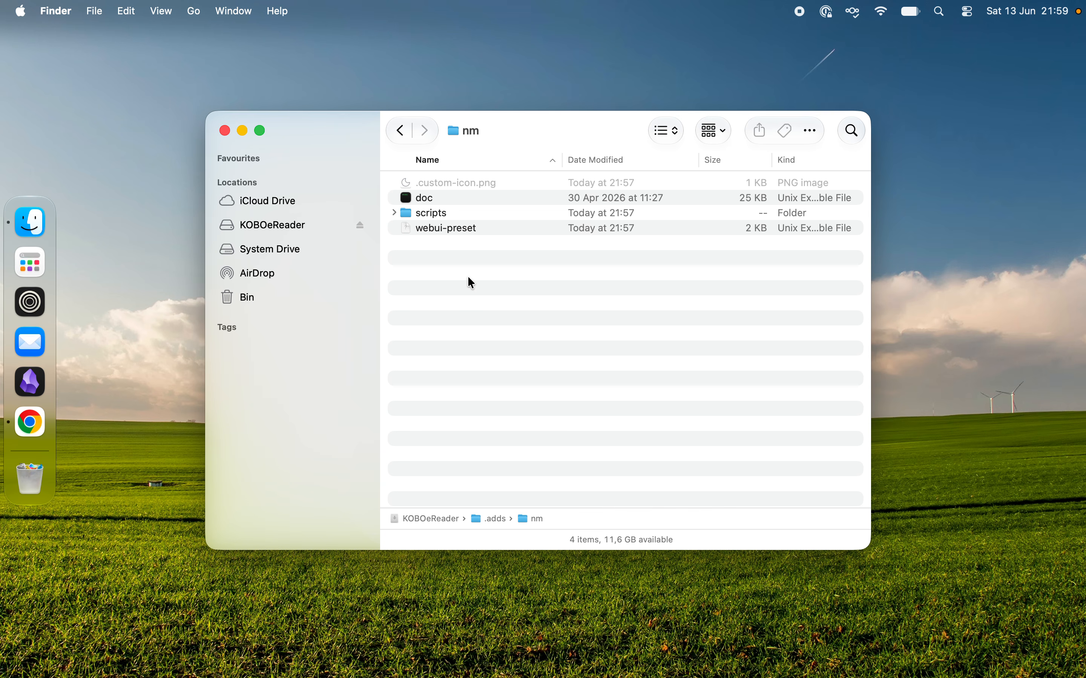
{"action": "key", "text": "ctrl+Right"}
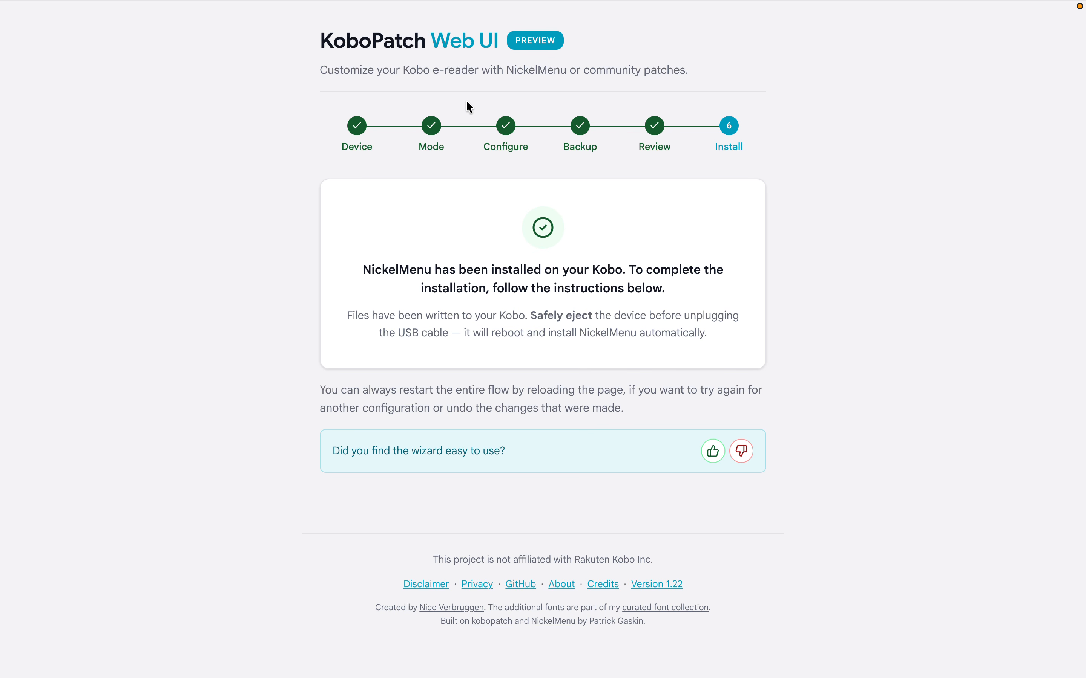
{"action": "key", "text": "ctrl+Left"}
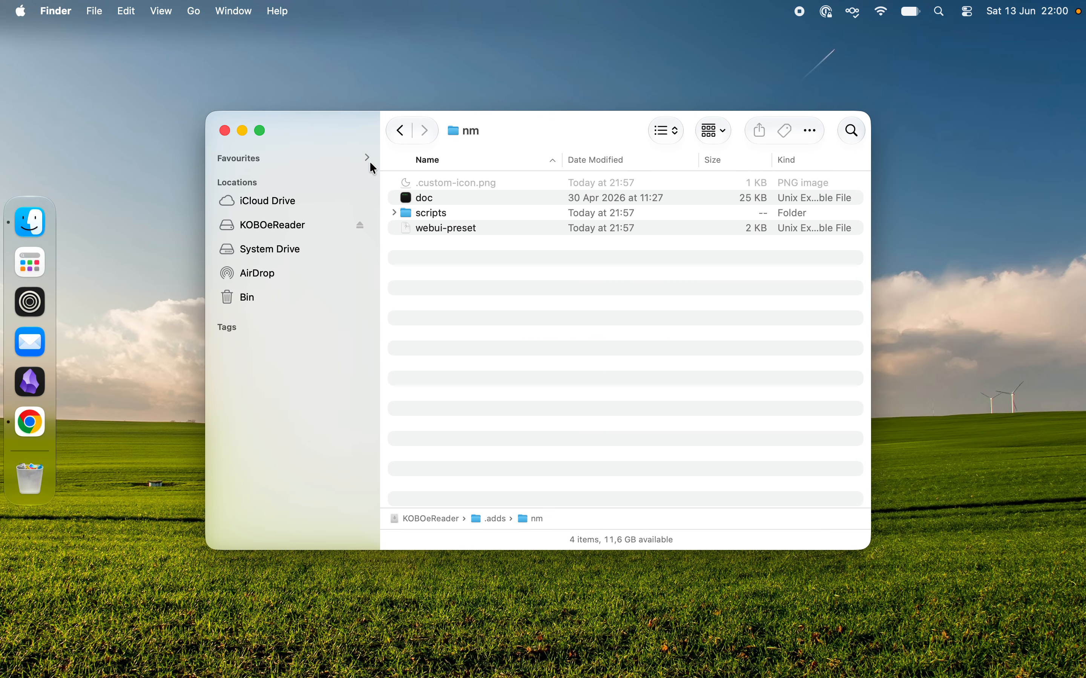
Step: Go back to the .kobopatch-webui folder, expand its logs folder and widen the Name column to fit the file names
{"action": "left_click", "coordinate": [401, 130]}
{"action": "left_click", "coordinate": [400, 131]}
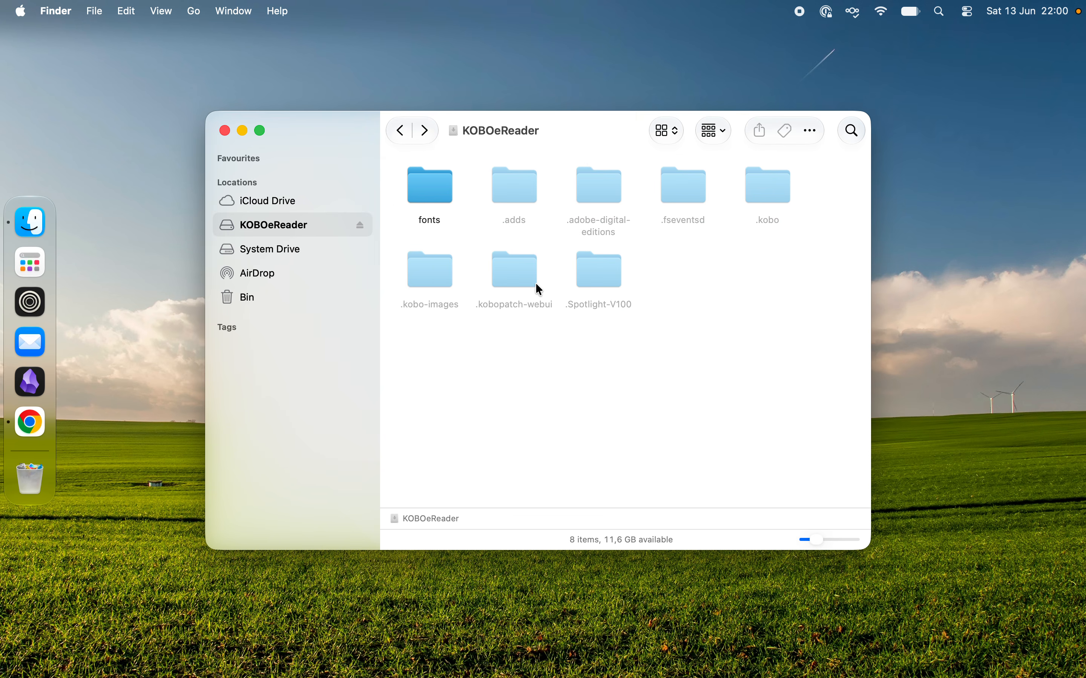
{"action": "double_click", "coordinate": [513, 272]}
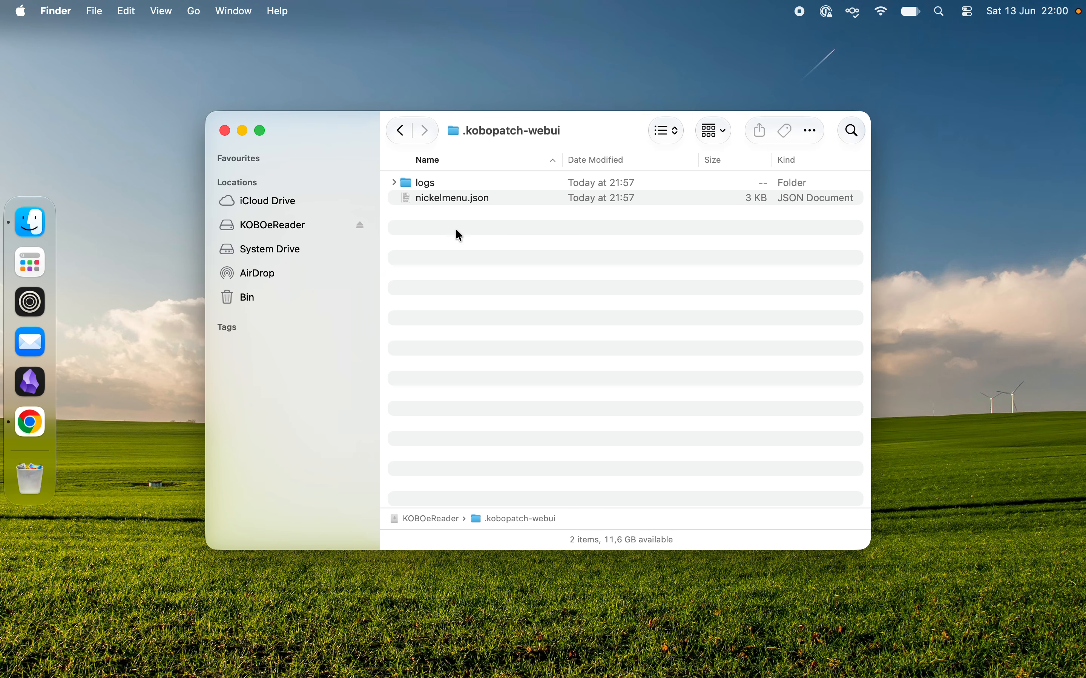
{"action": "left_click", "coordinate": [396, 183]}
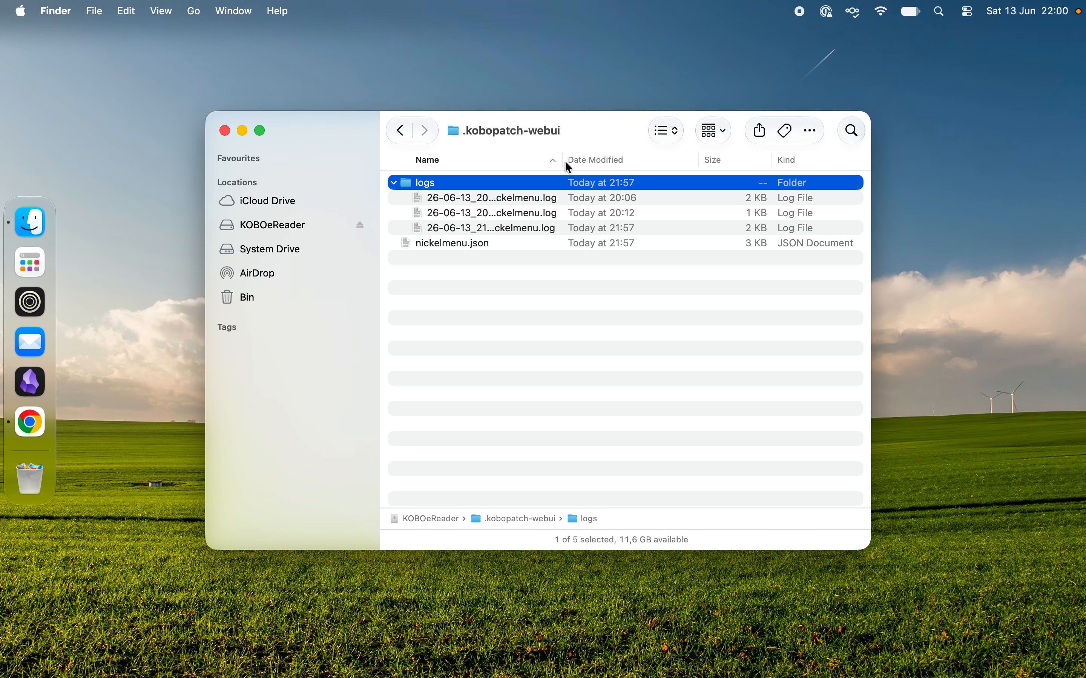
{"action": "left_click_drag", "start_coordinate": [562, 159], "coordinate": [659, 160]}
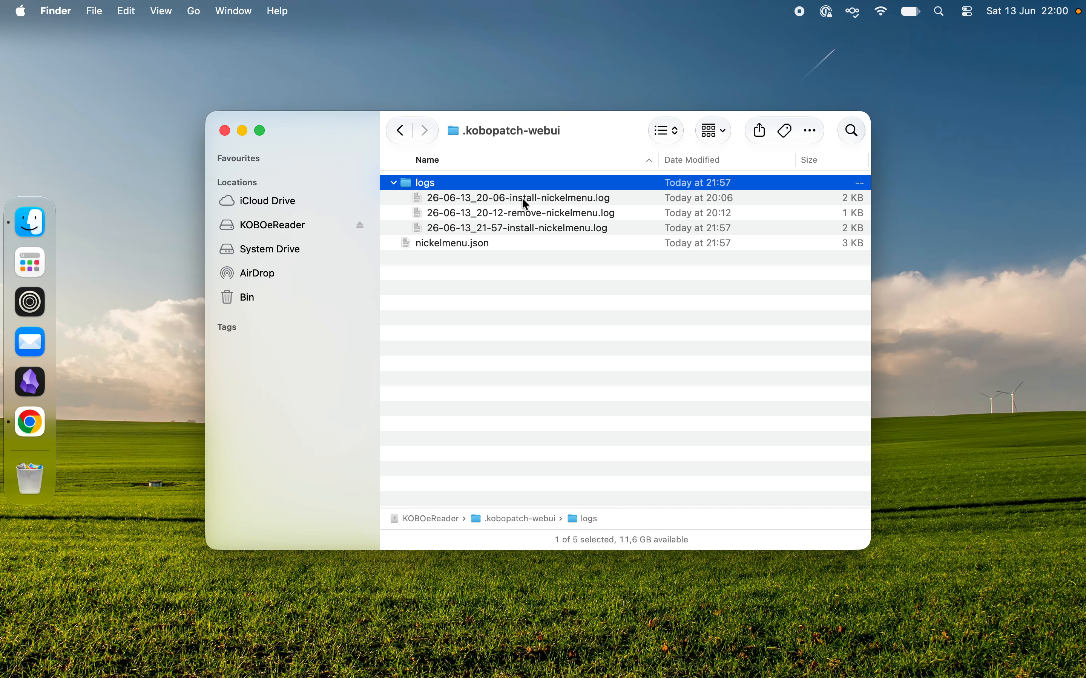
Step: Preview 26-06-13_20-12-remove-nickelmenu.log and return to the root of the KOBOeReader drive
{"action": "left_click", "coordinate": [525, 215]}
{"action": "key", "text": "space"}
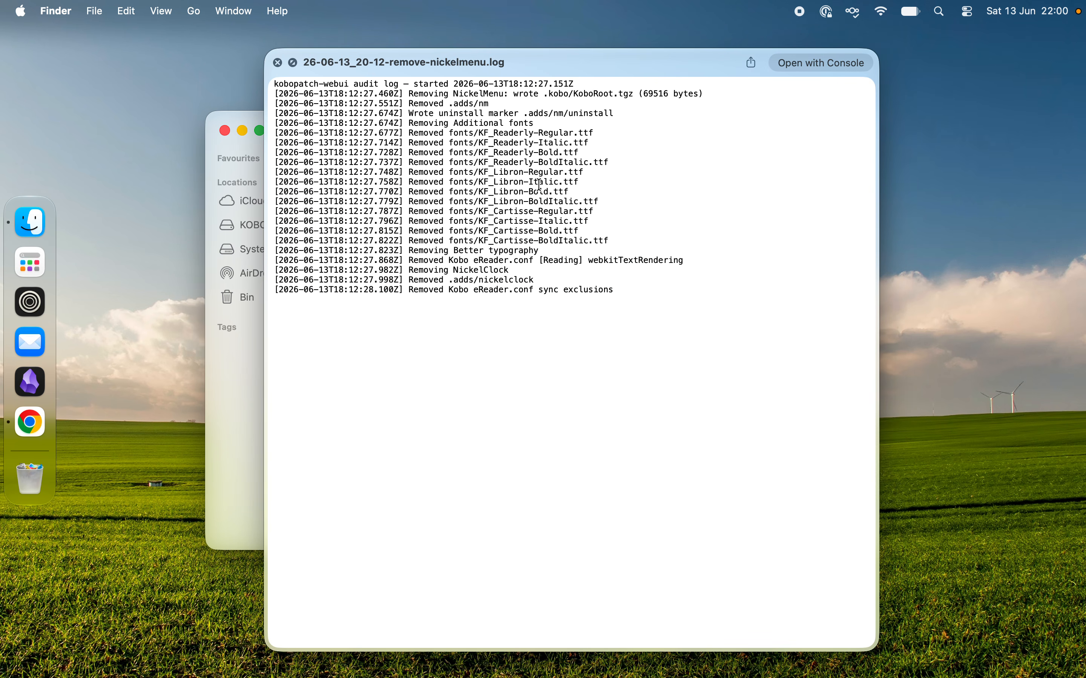
{"action": "key", "text": "space"}
{"action": "left_click", "coordinate": [511, 290]}
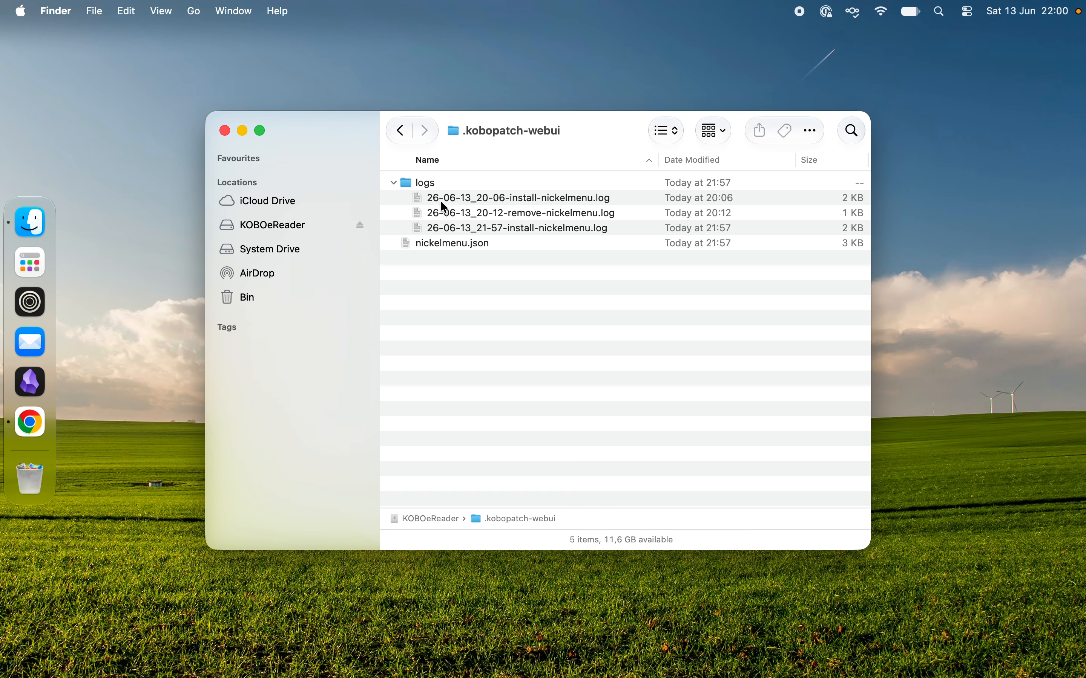
{"action": "left_click", "coordinate": [406, 135]}
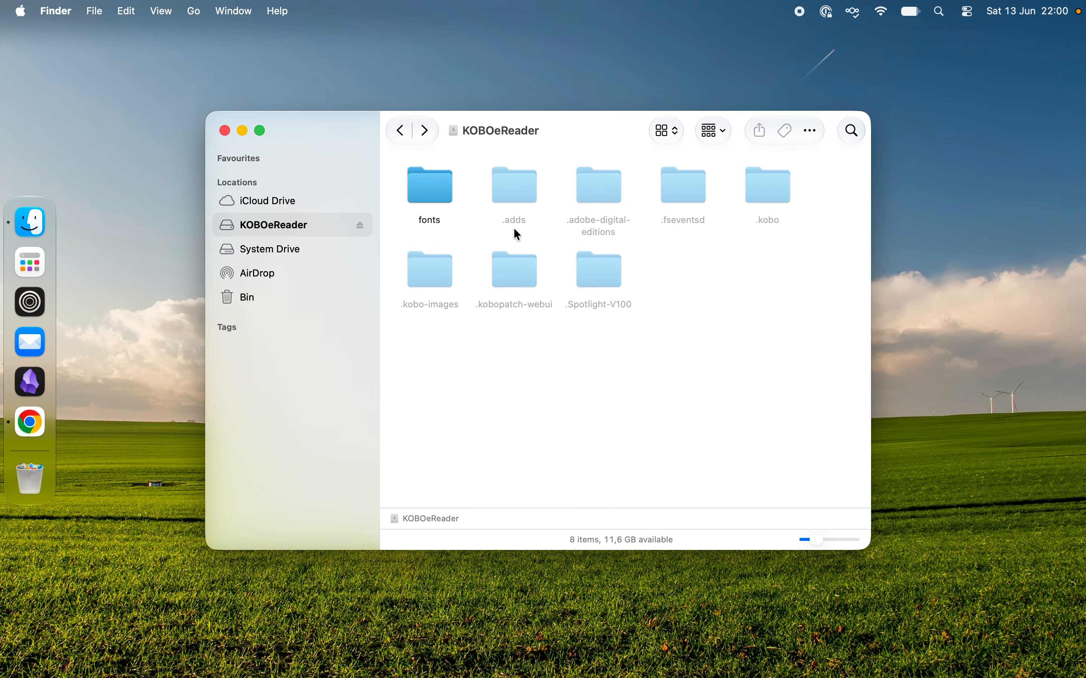
Step: Switch back to the KoboPatch Web UI installation page in Chrome
{"action": "key", "text": "ctrl+Right"}
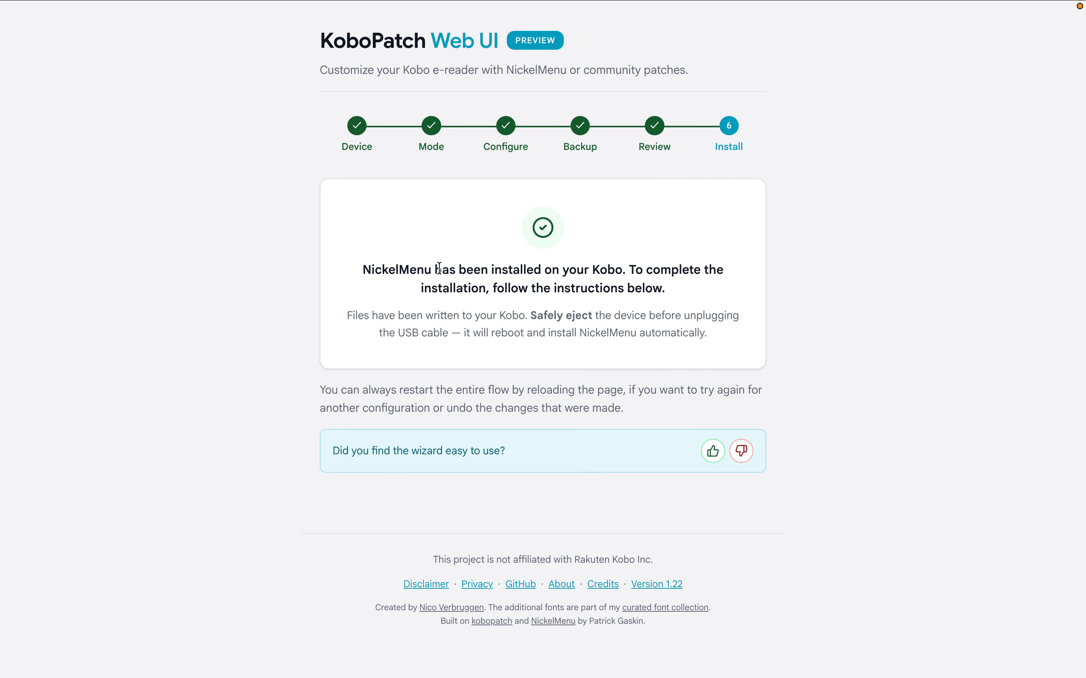
{"action": "mouse_move", "coordinate": [771, 5]}
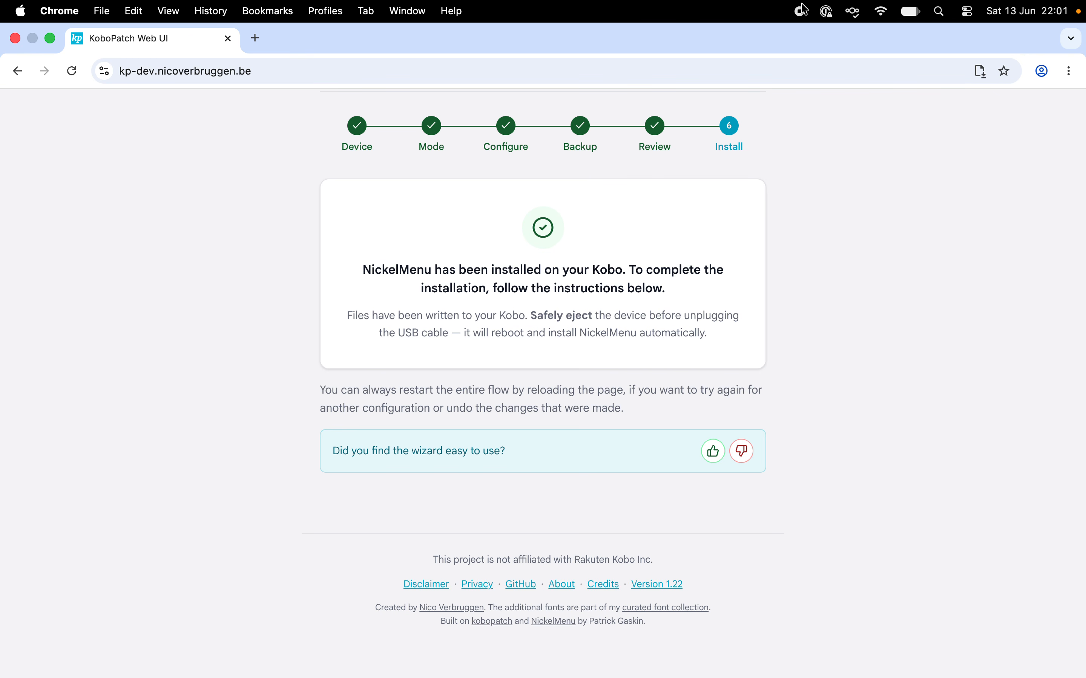